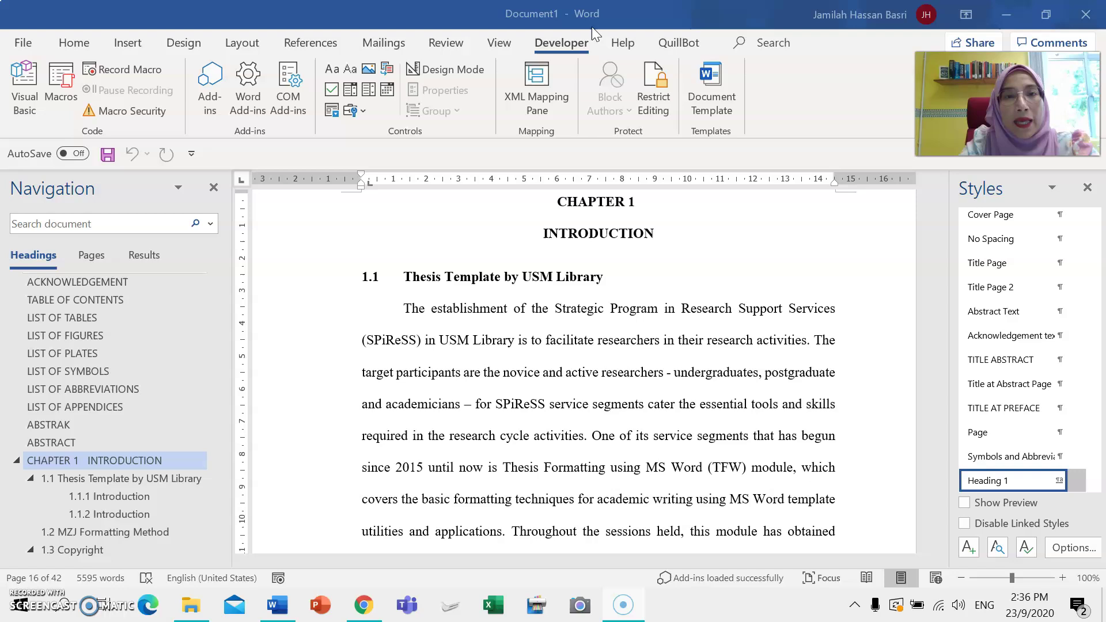
Step: Start recording a macro named Insertable, described 'To insert table', and assign it to a toolbar button
left_click(535, 46)
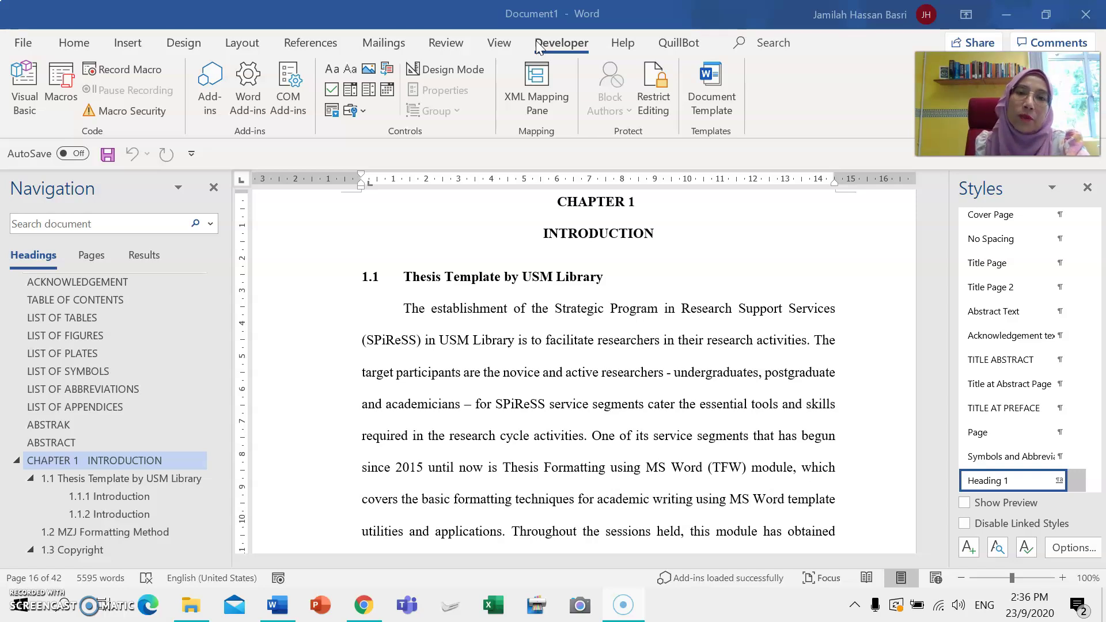
left_click(572, 12)
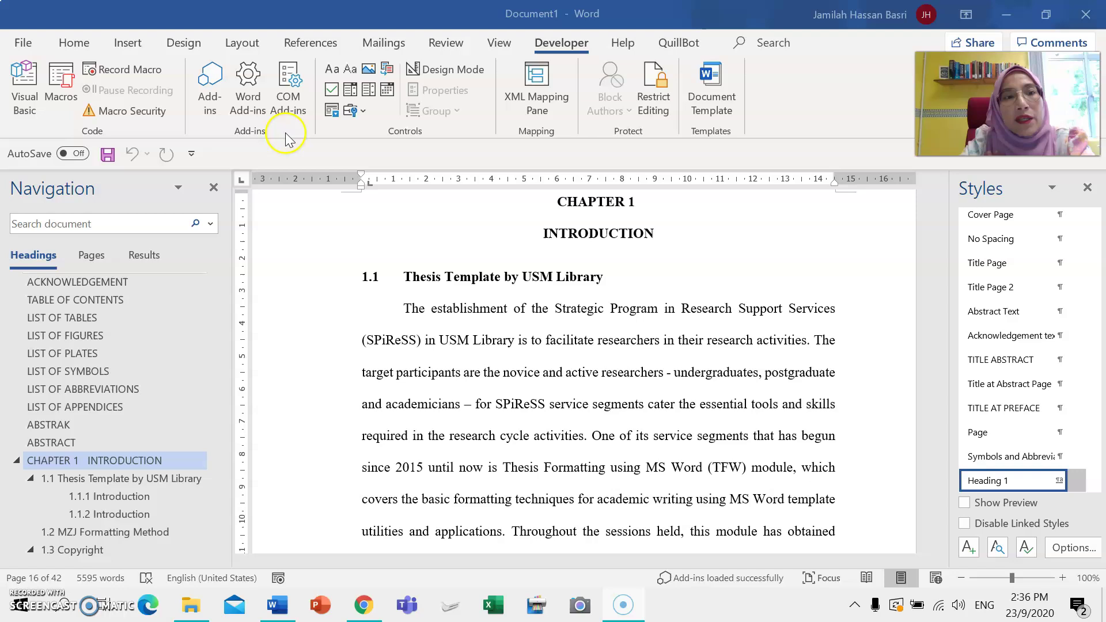
left_click(134, 71)
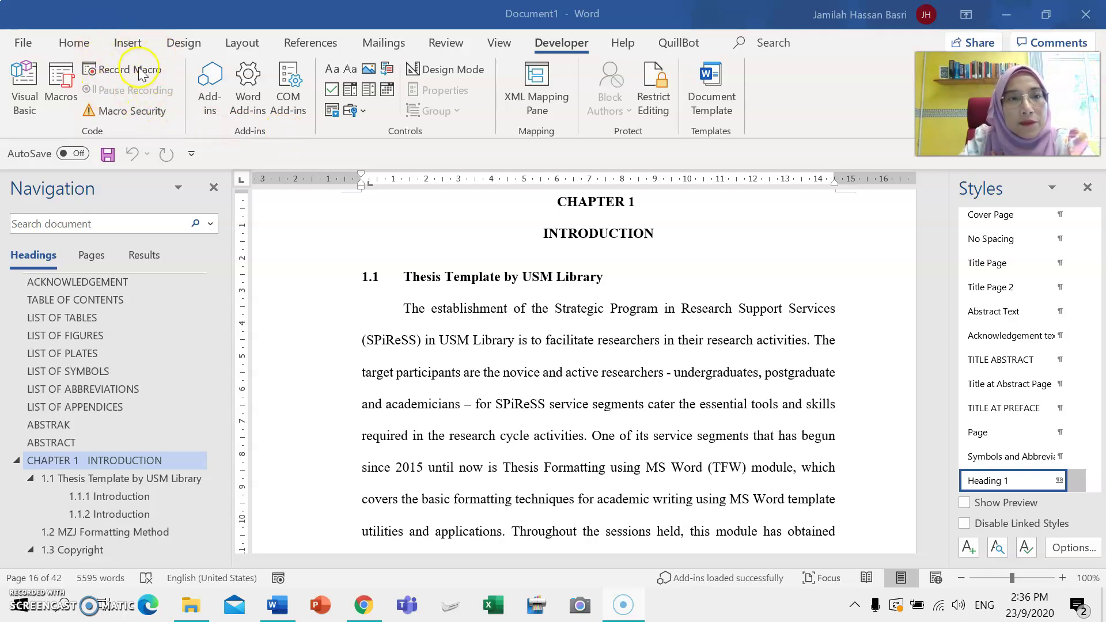
left_click(137, 70)
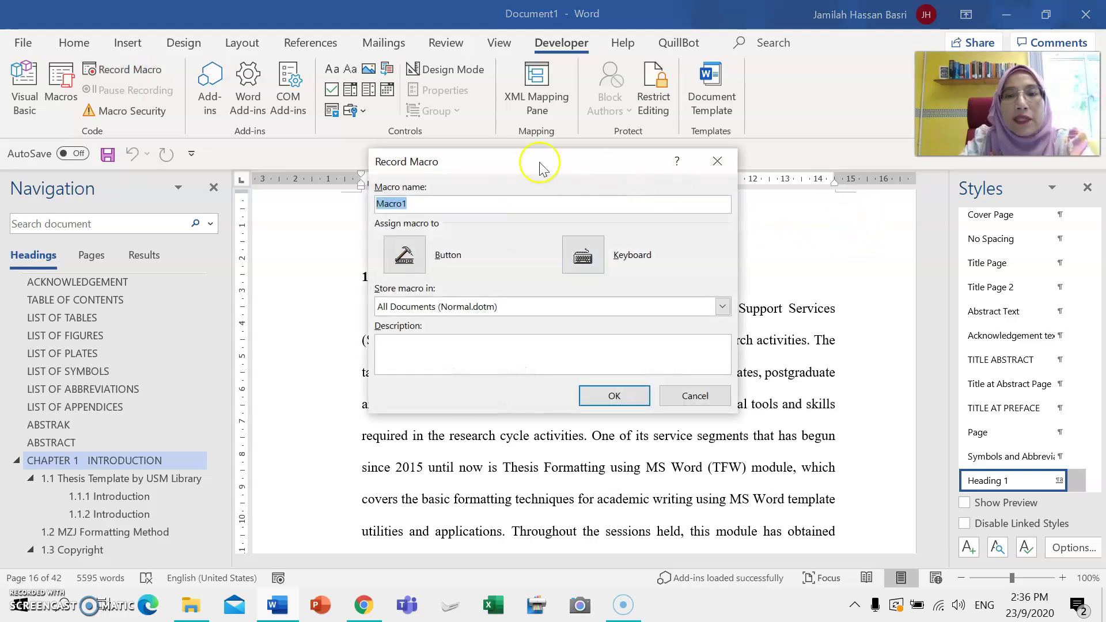
left_click(414, 204)
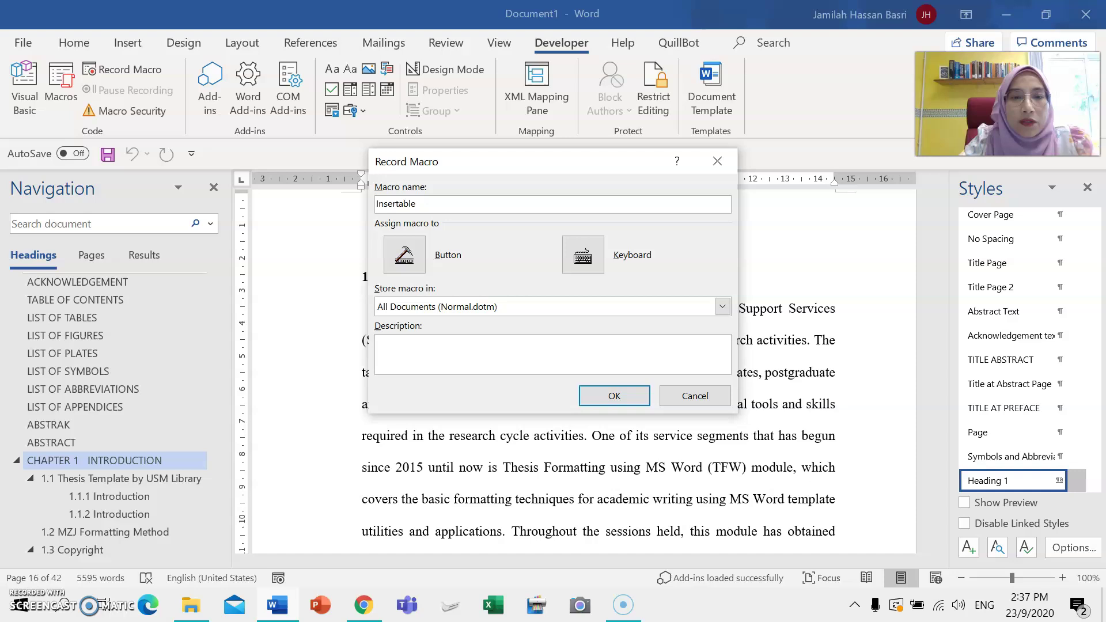
left_click(391, 342)
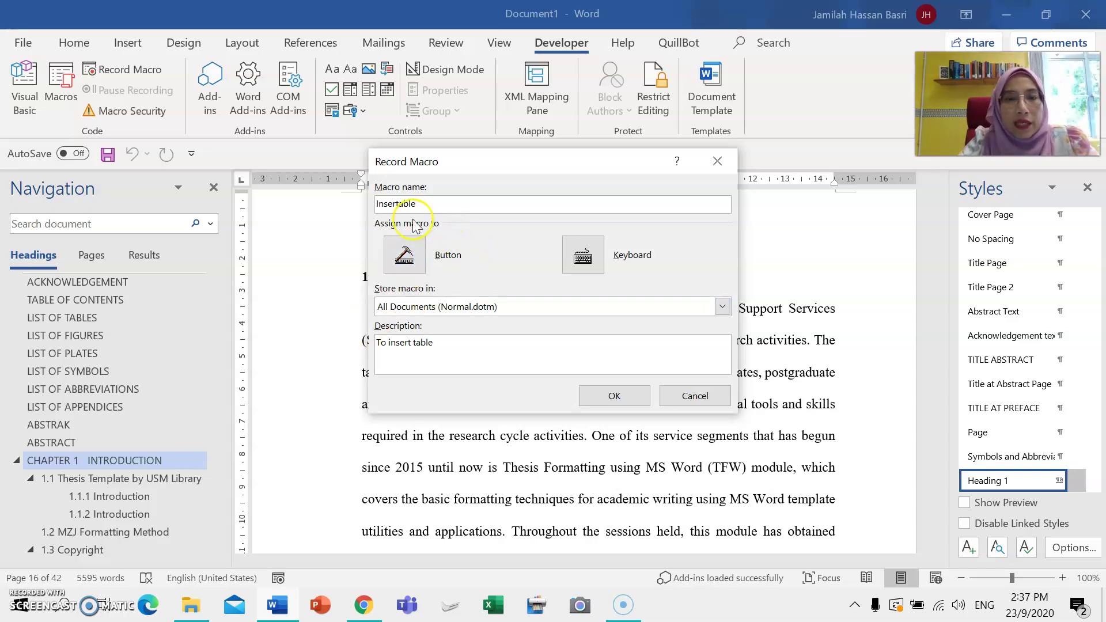
left_click(409, 258)
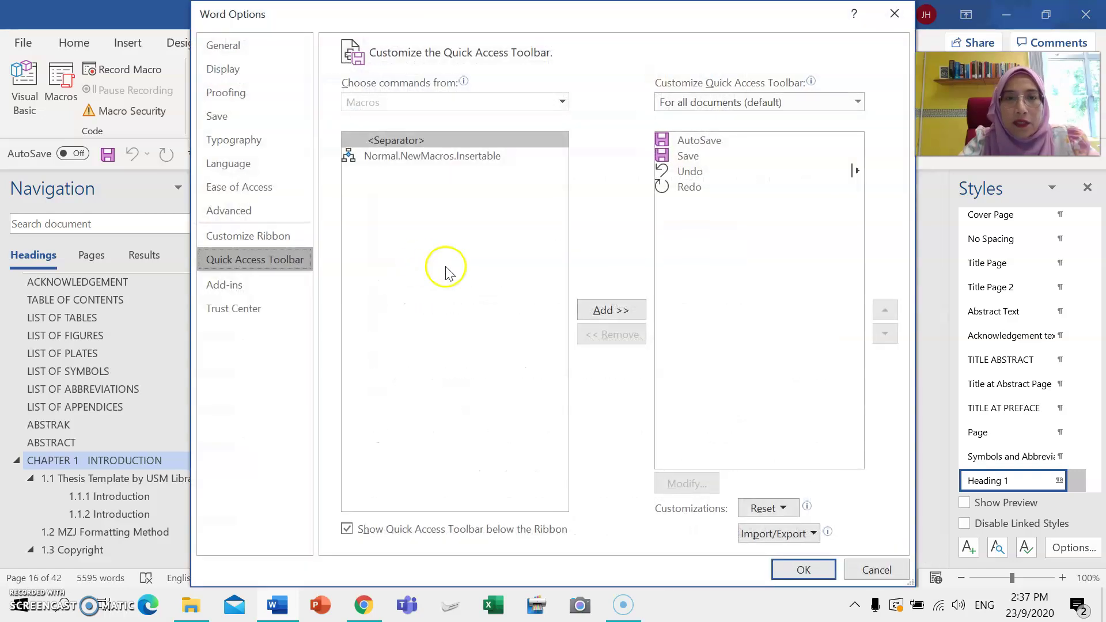
Step: Add Normal.NewMacros.Insertable to the Quick Access Toolbar command list
left_click_drag(653, 15, 653, 25)
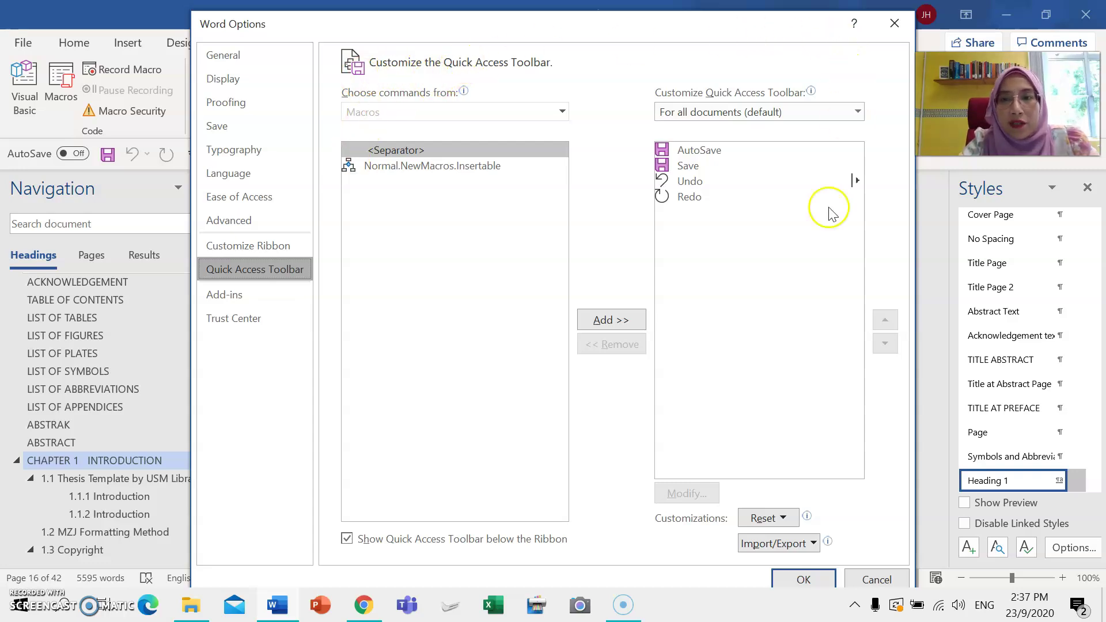
left_click(433, 164)
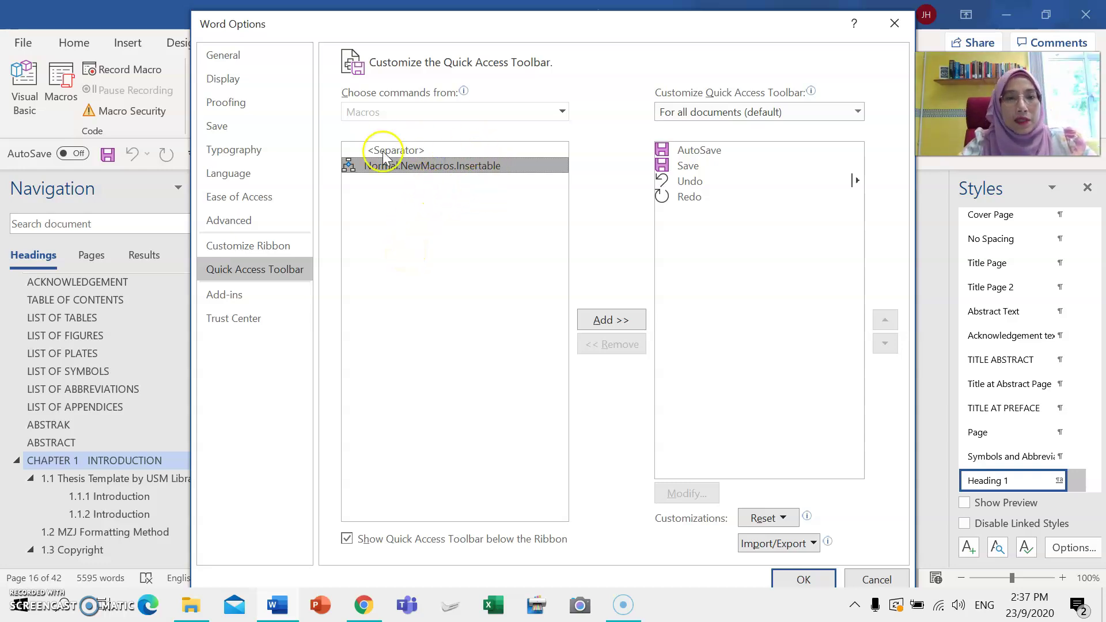
left_click(609, 321)
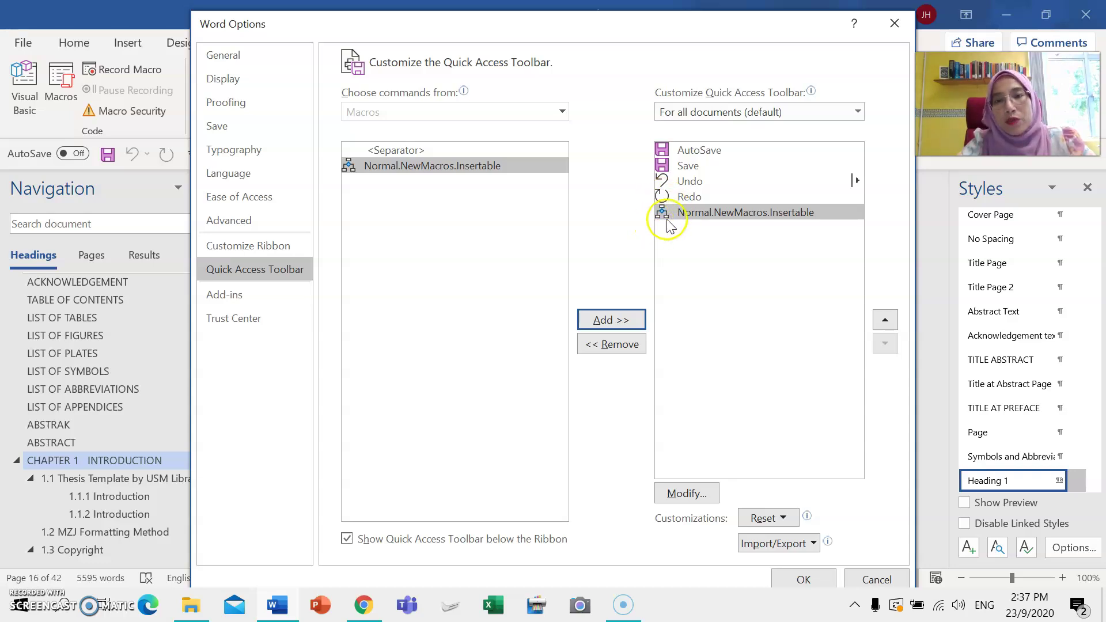
Step: Change the Insertable toolbar button's icon to the checkered symbol
left_click(686, 494)
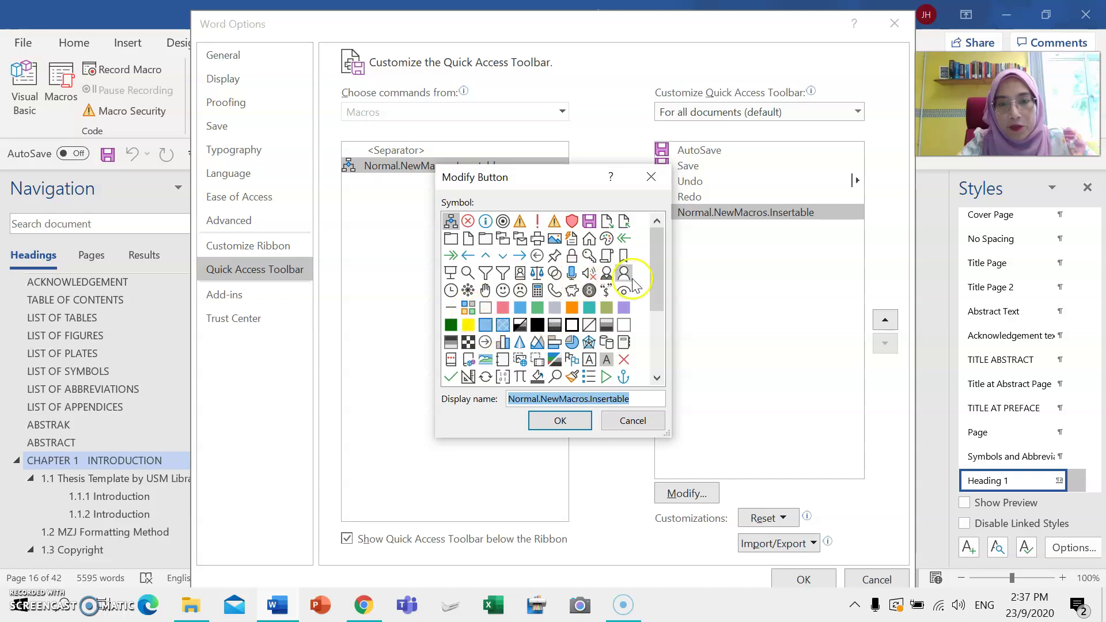
scroll(630, 285, "down", 1)
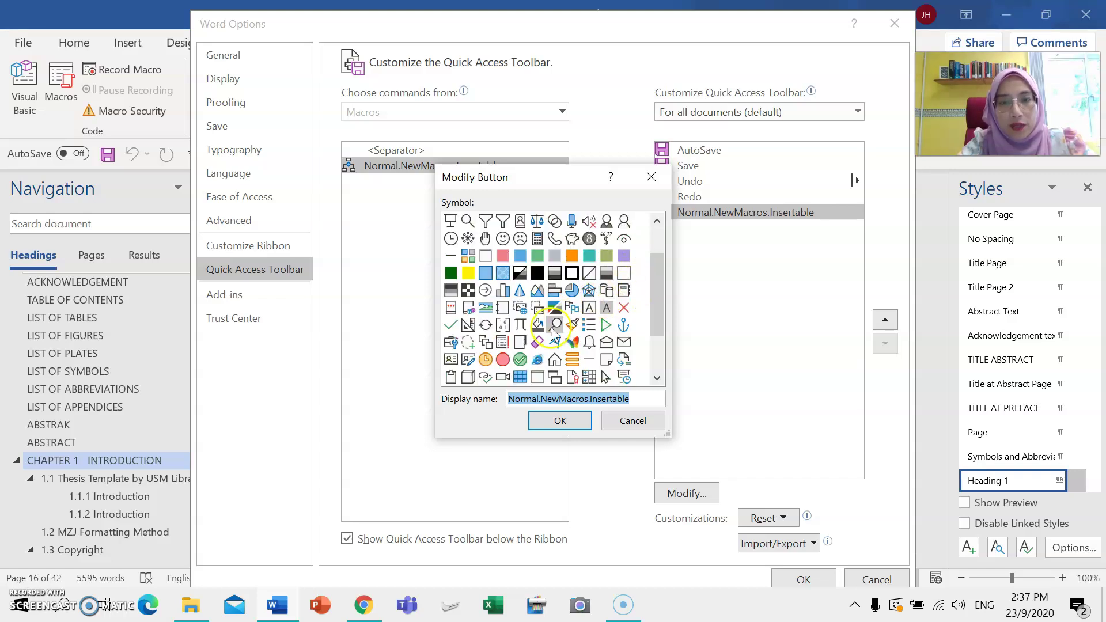
left_click(468, 291)
left_click(558, 422)
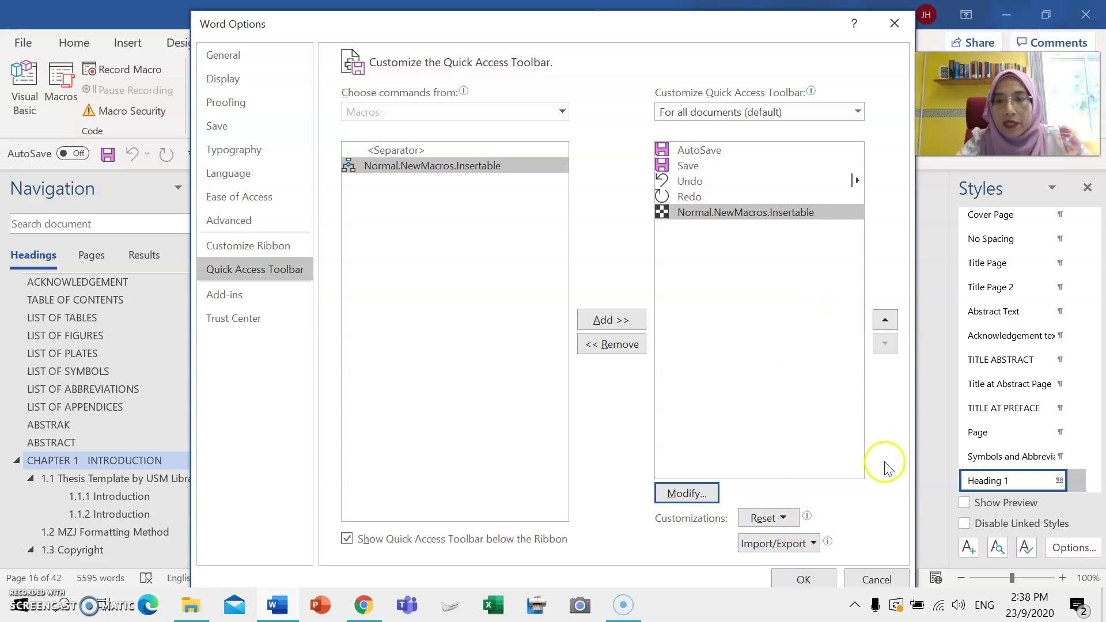
left_click(866, 464)
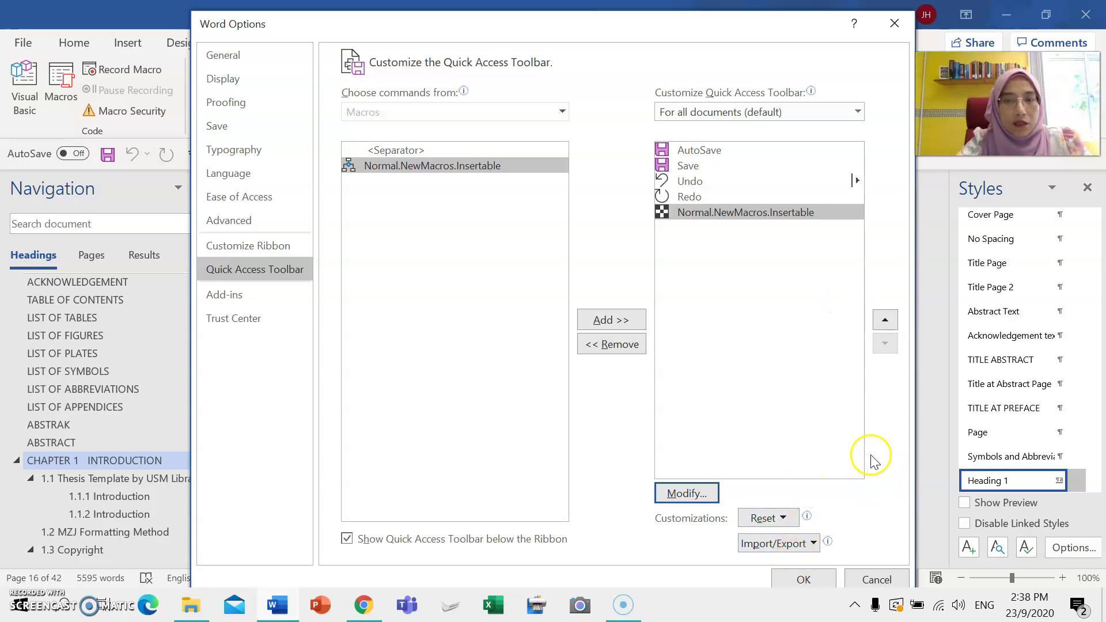
Step: Save the toolbar changes and add an empty paragraph after 'arisen.'
left_click(804, 580)
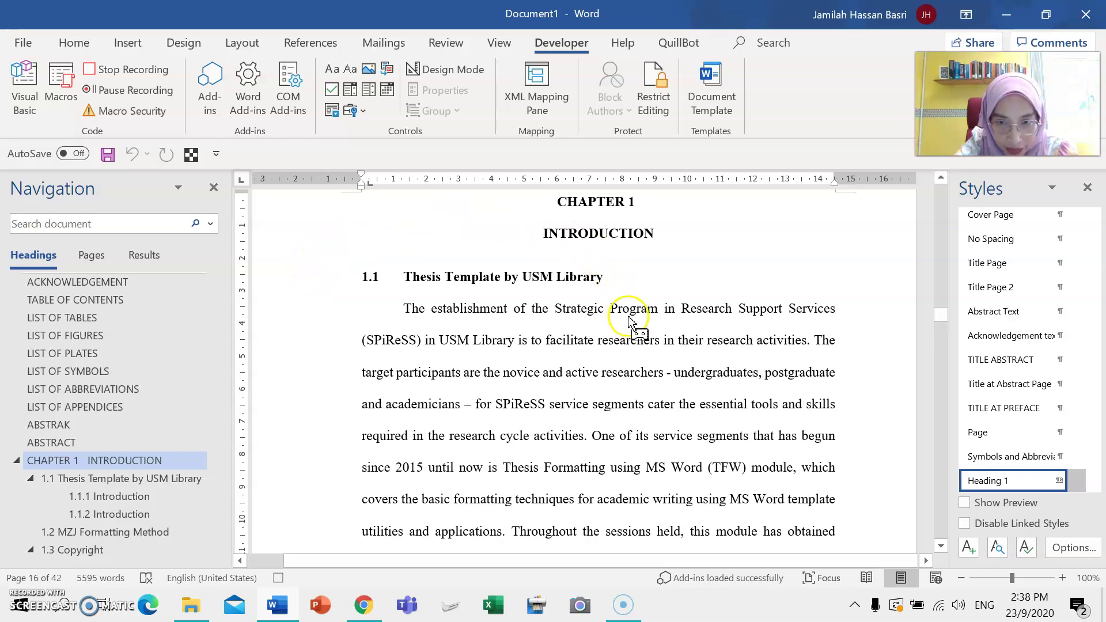
left_click(718, 245)
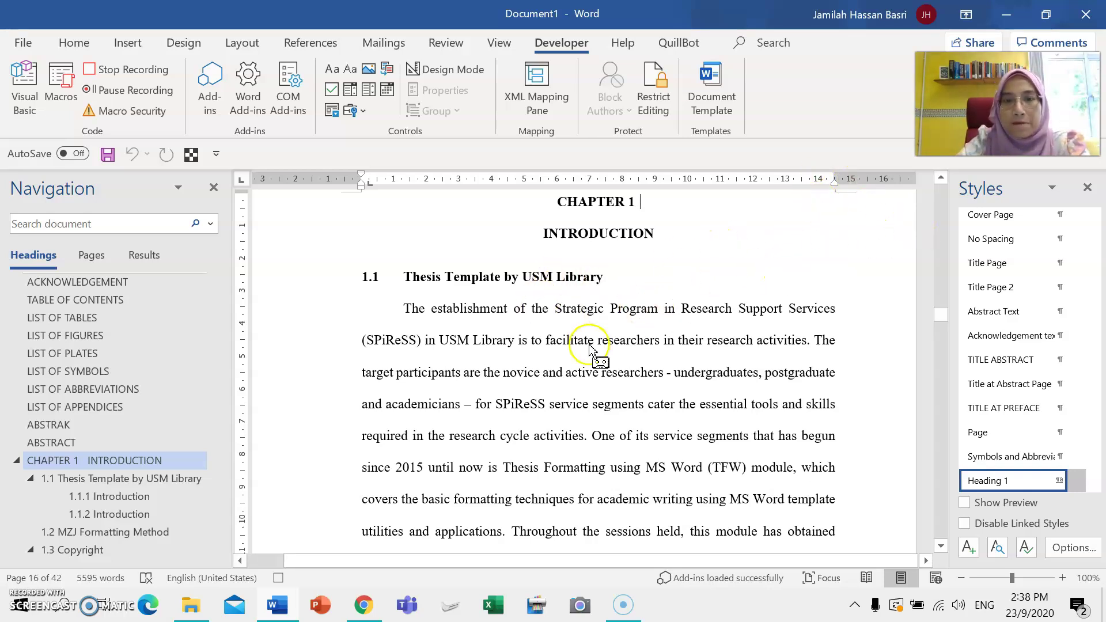
scroll(589, 345, "down", 5)
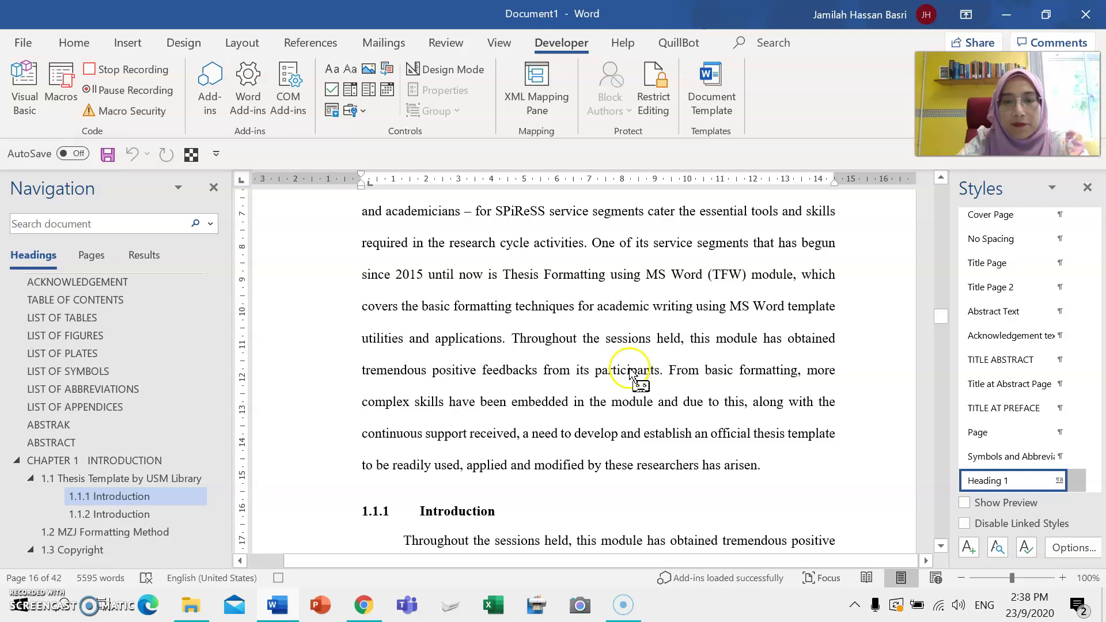
left_click(776, 456)
key("Return")
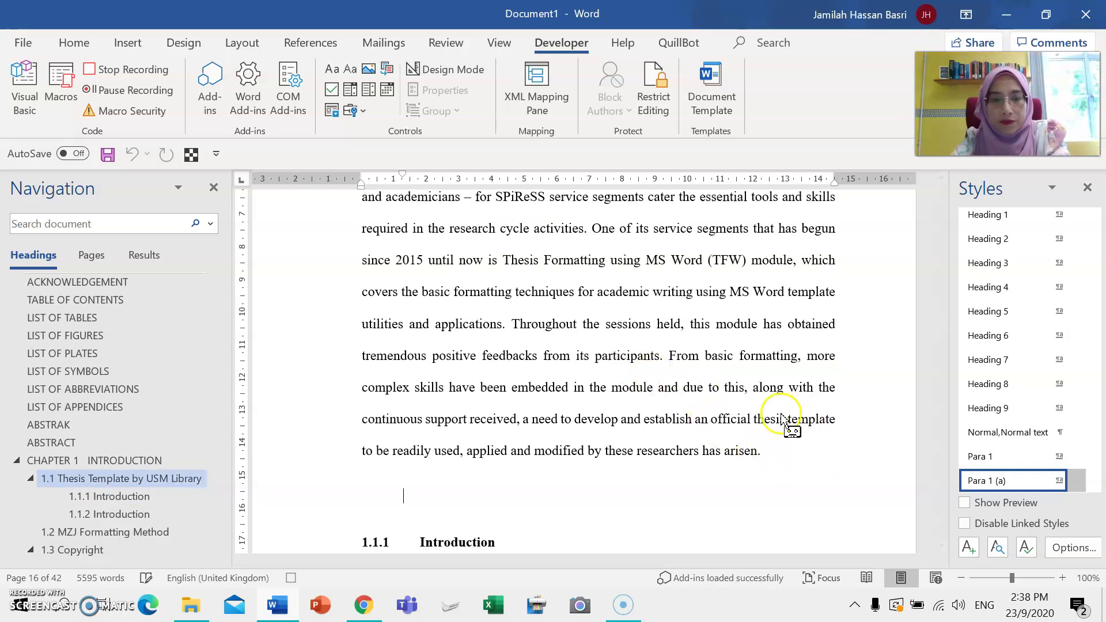
Step: Insert a 6x6 table on the new empty line
scroll(656, 392, "up", 3)
scroll(659, 389, "down", 2)
scroll(662, 391, "down", 1)
scroll(662, 426, "down", 3)
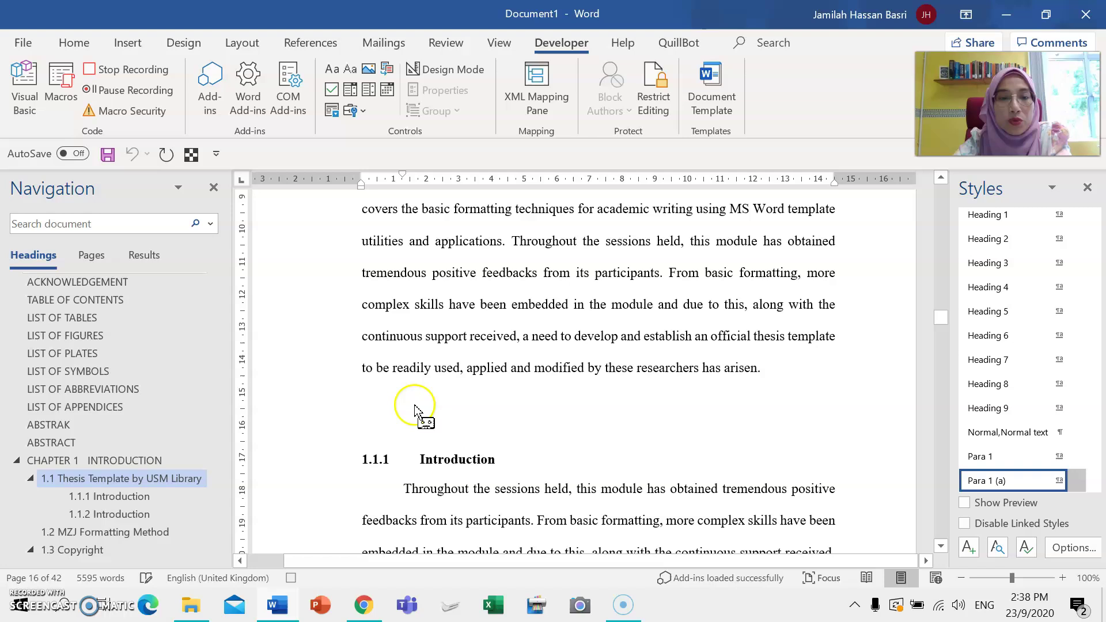
scroll(529, 351, "up", 3)
scroll(544, 368, "down", 1)
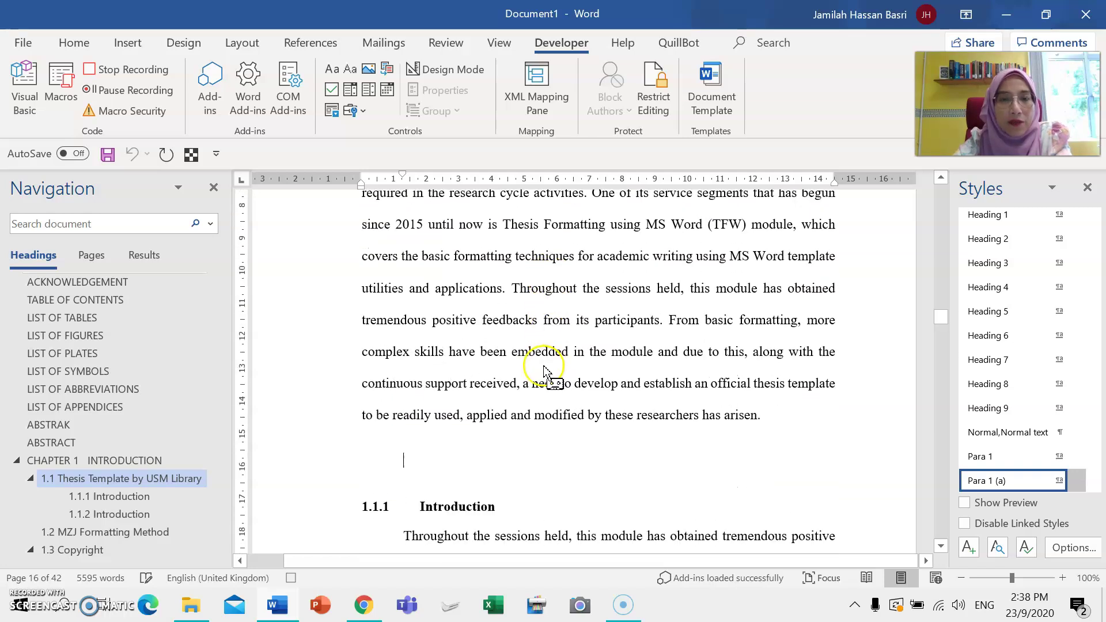
scroll(440, 453, "down", 1)
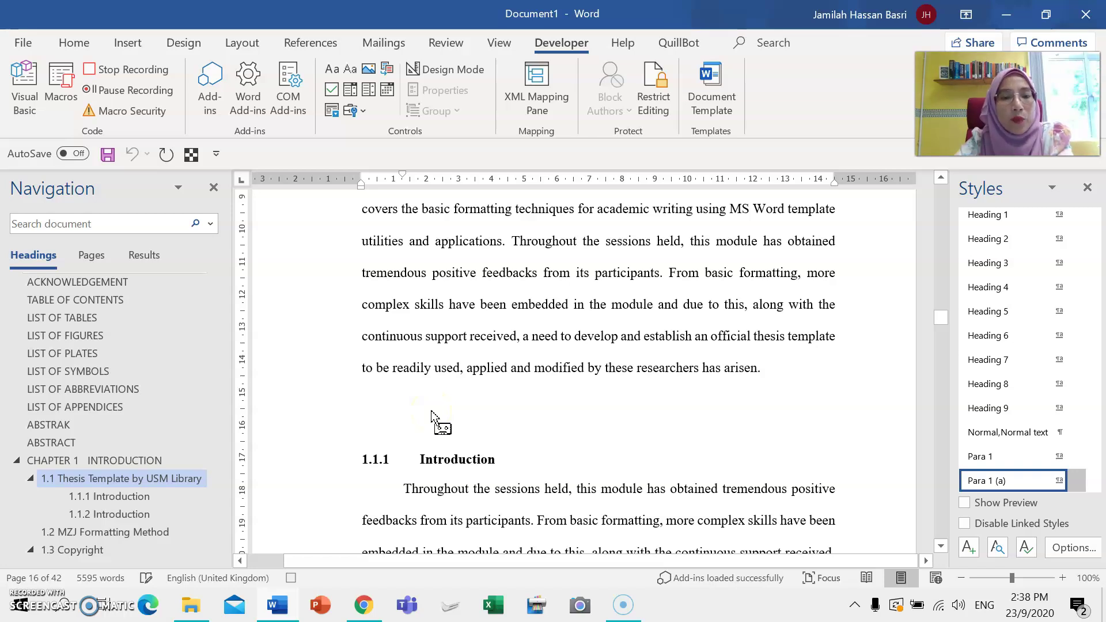
left_click(429, 420)
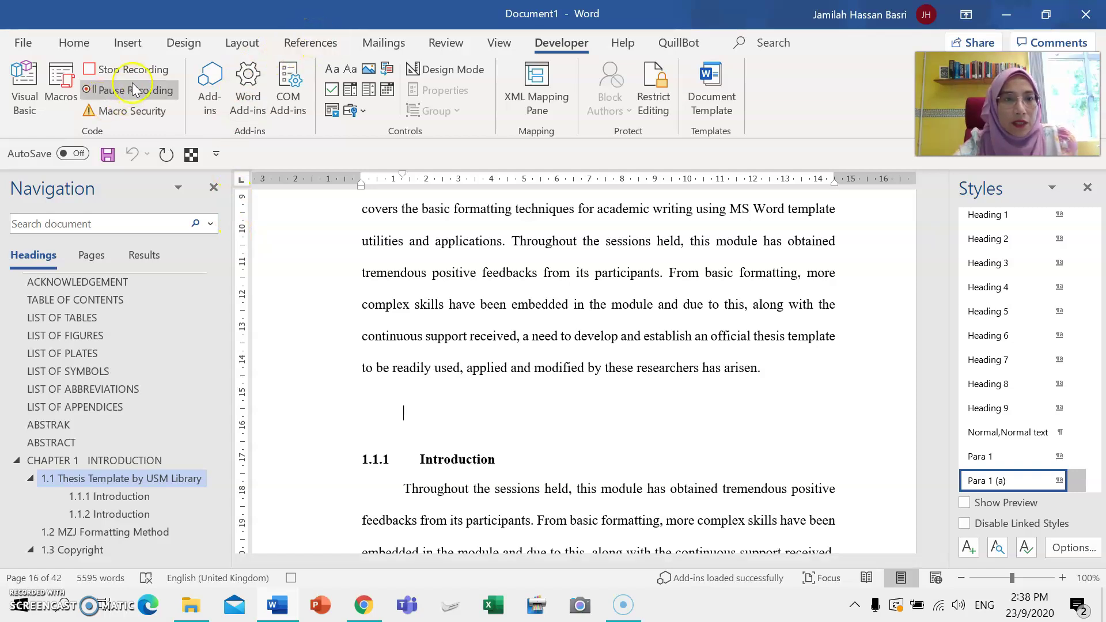
left_click(114, 44)
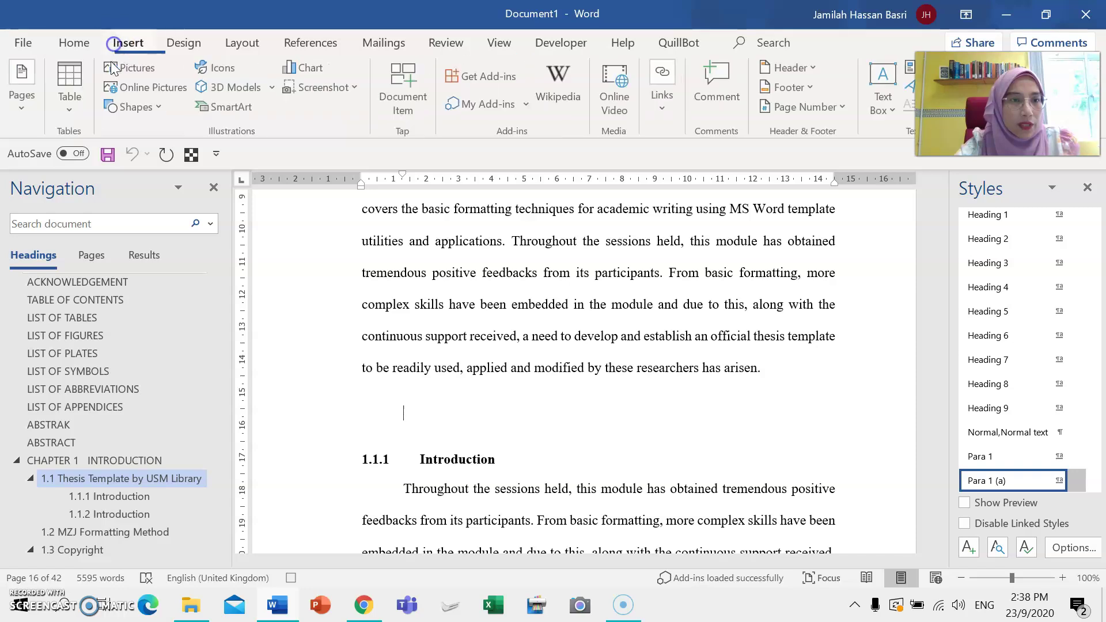
left_click(69, 83)
left_click(144, 245)
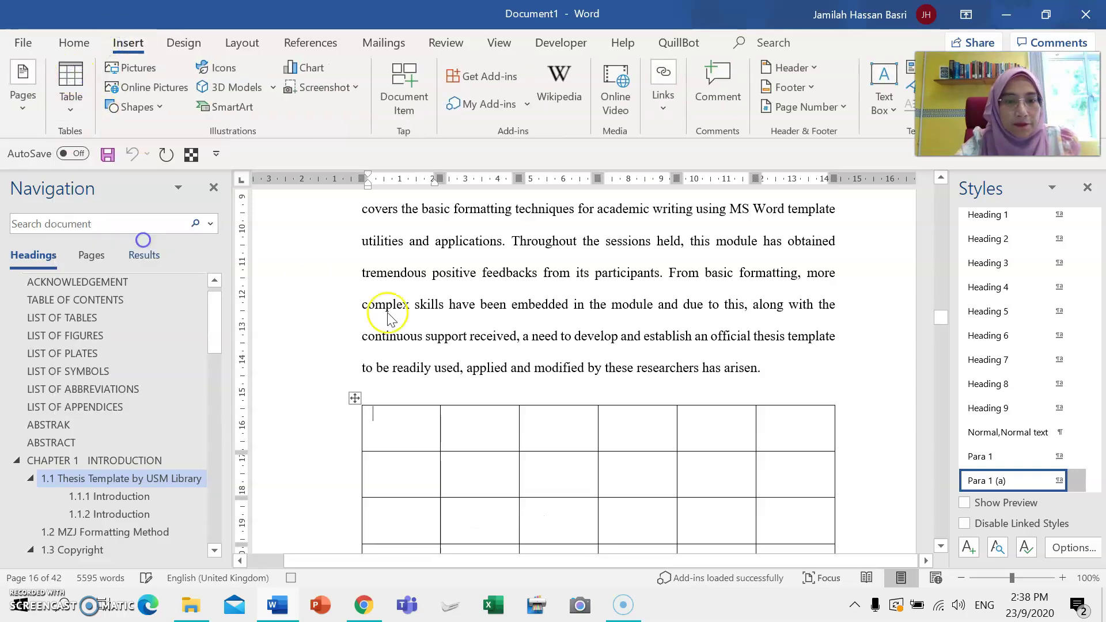
Step: Add an empty line between the paragraph ending 'arisen.' and the table
left_click(766, 376)
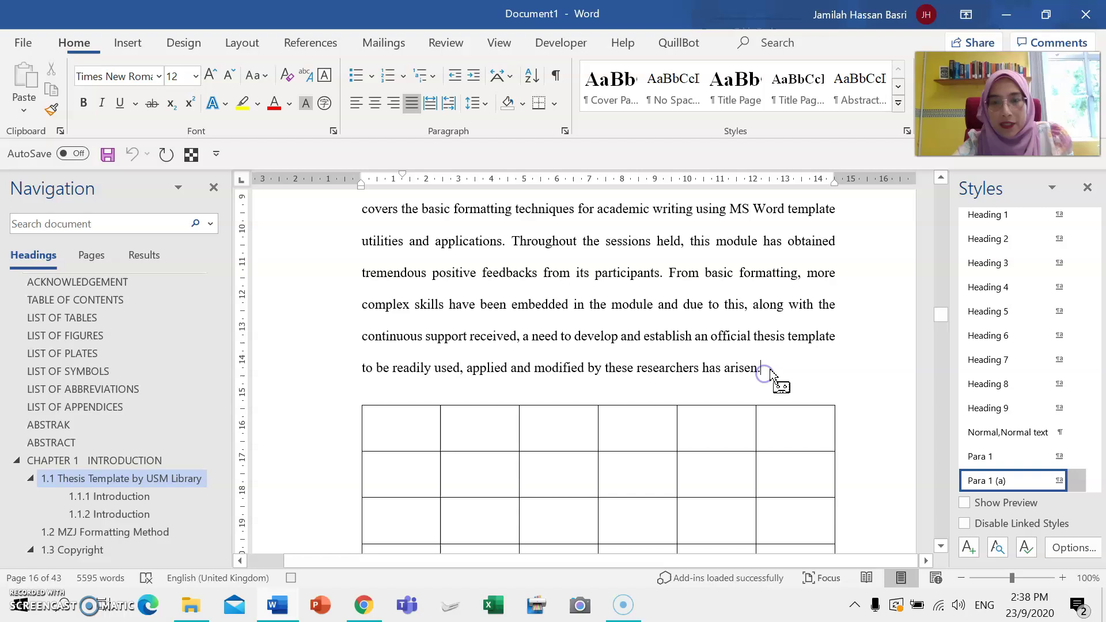
key("Return")
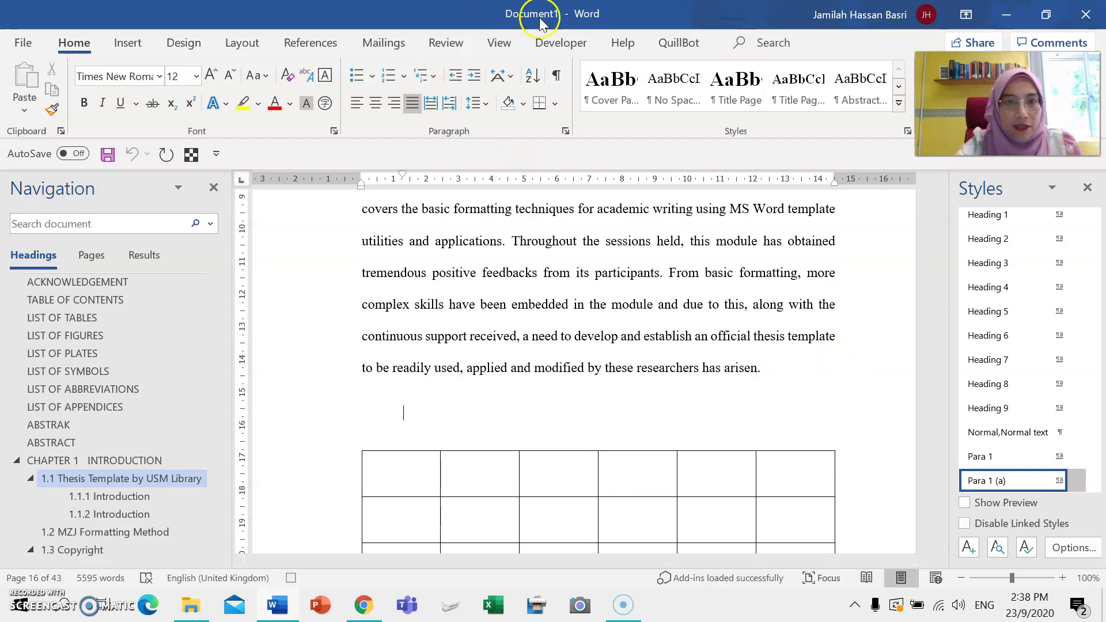
left_click(309, 45)
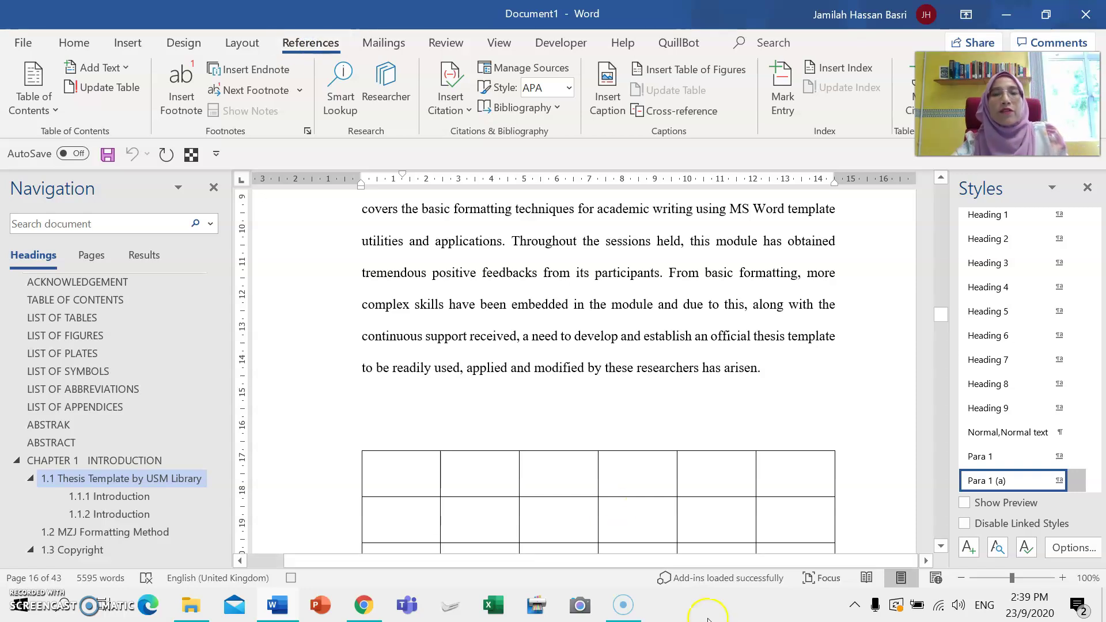
Step: Insert a caption with the Table label, giving 'Table 1.1' above the table
left_click(607, 98)
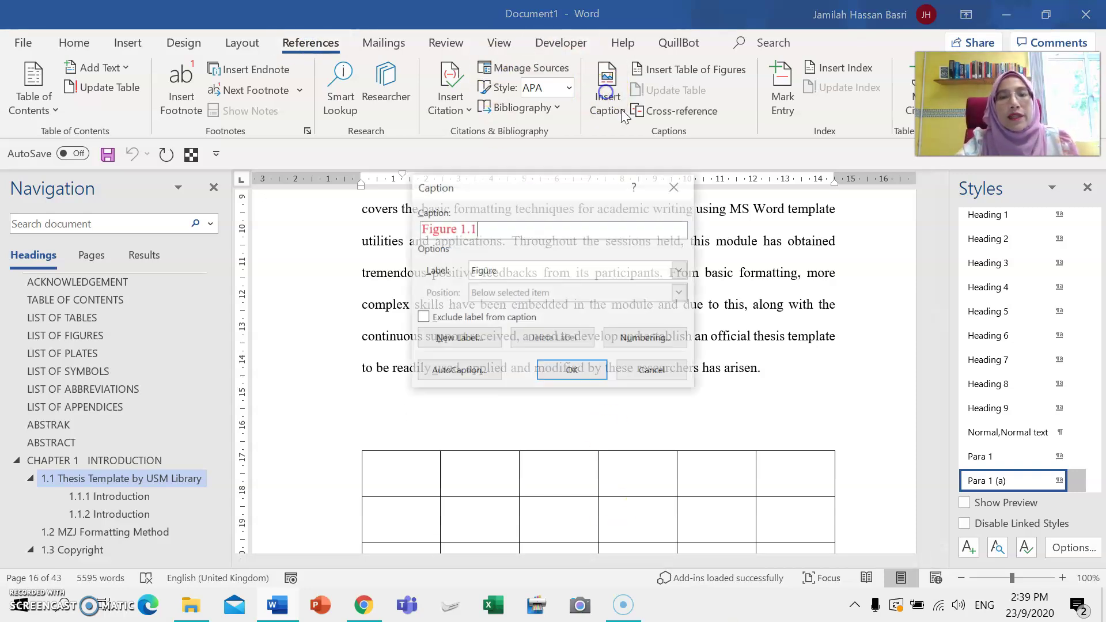
left_click(680, 270)
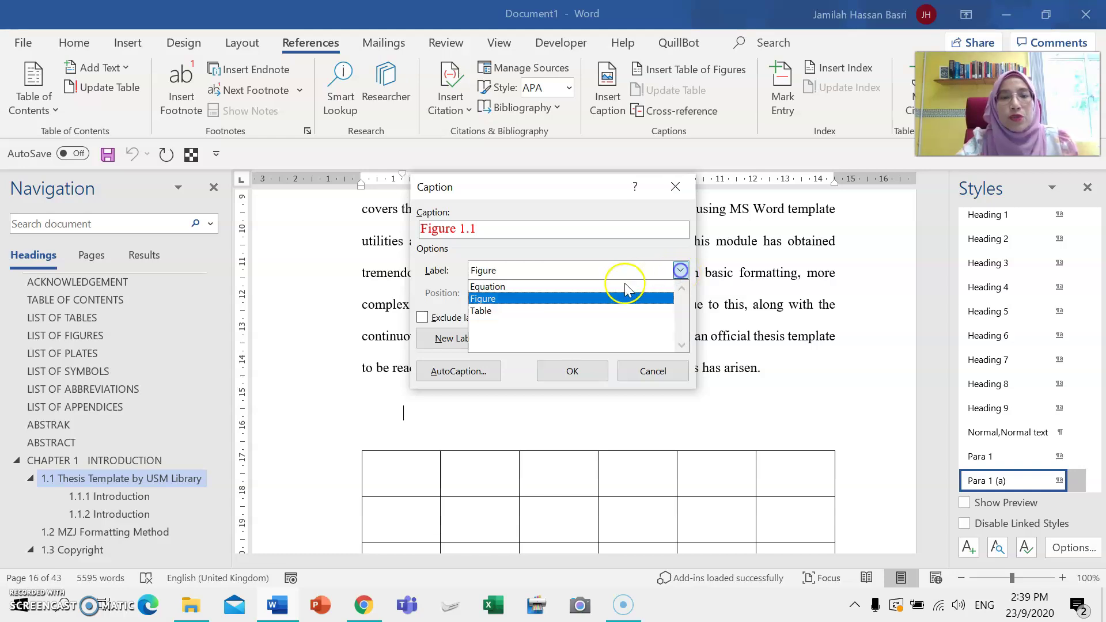
left_click(530, 309)
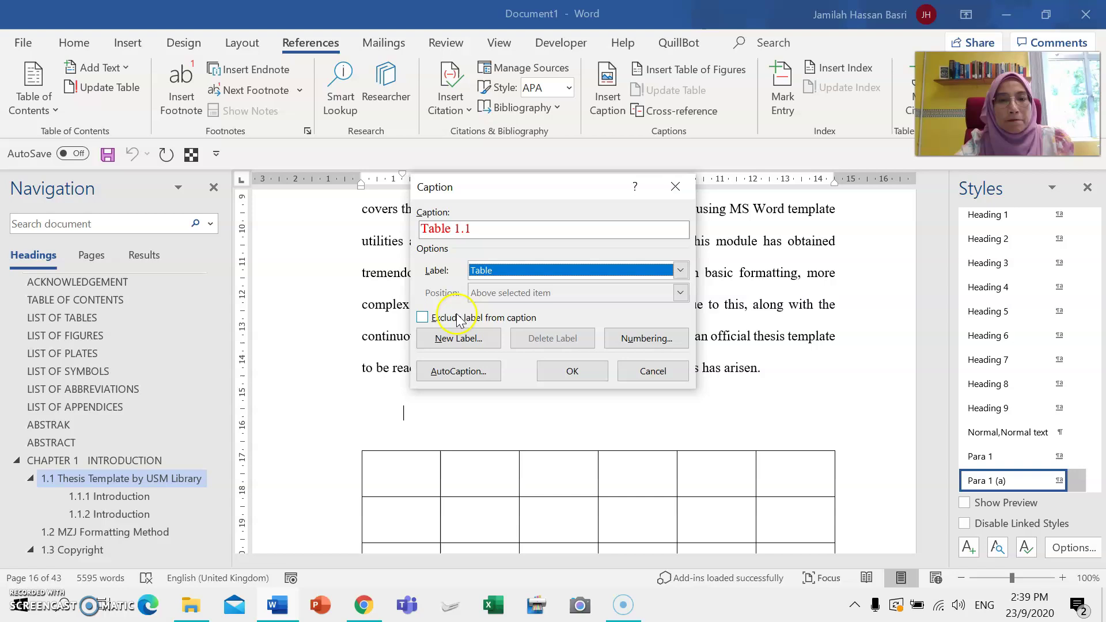
left_click(571, 371)
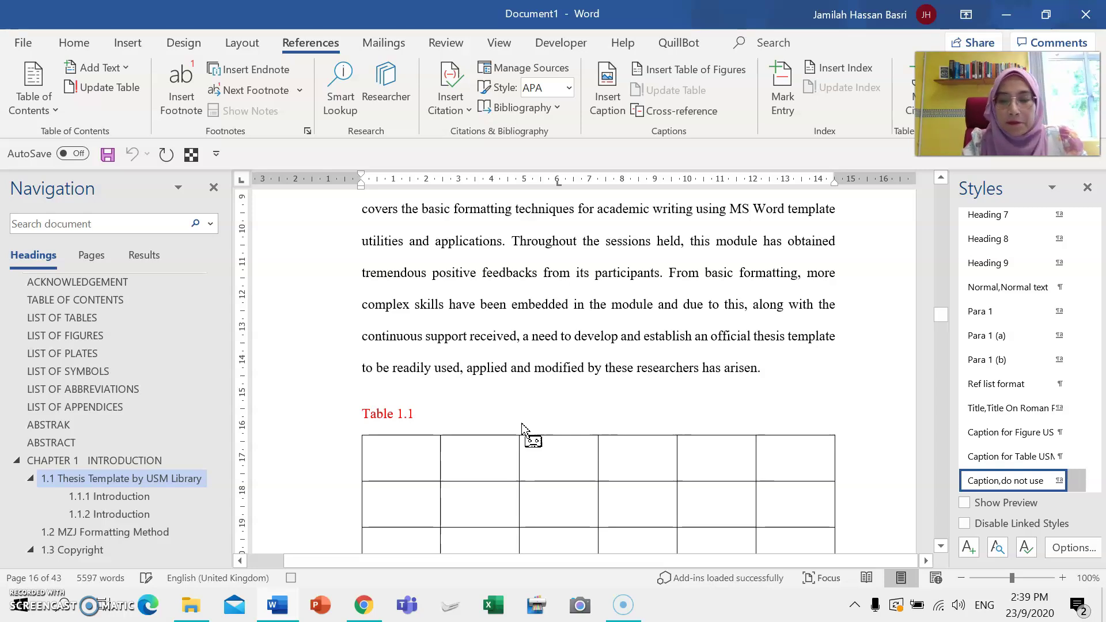
Step: Append a colon and tab to 'Table 1.1' and apply the Caption for Table USM style
type(":")
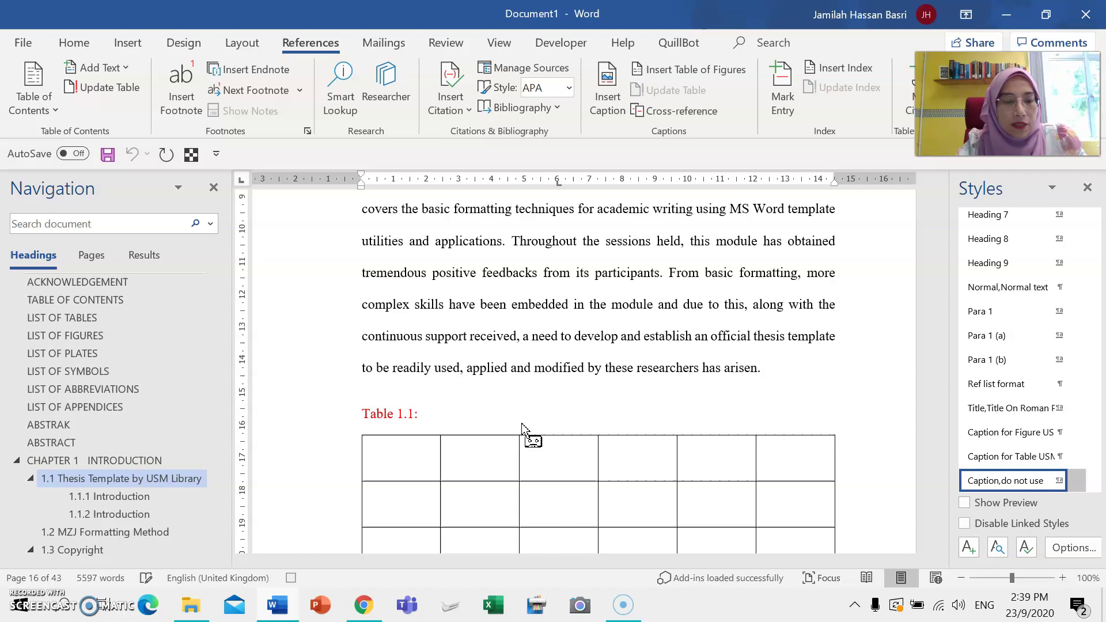
key("Tab")
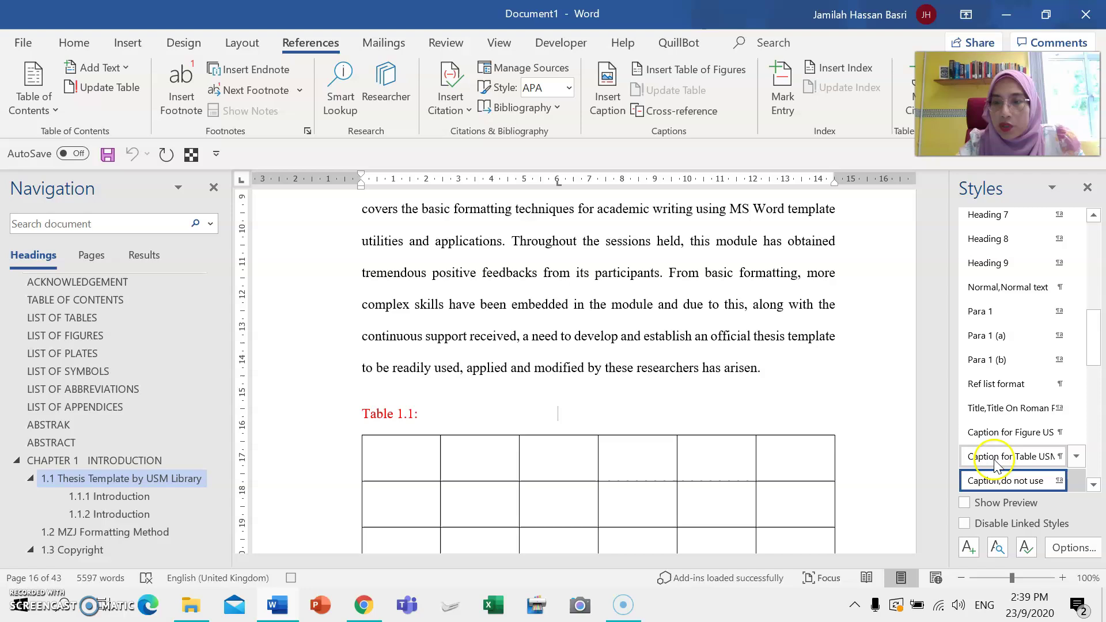
mouse_move(996, 462)
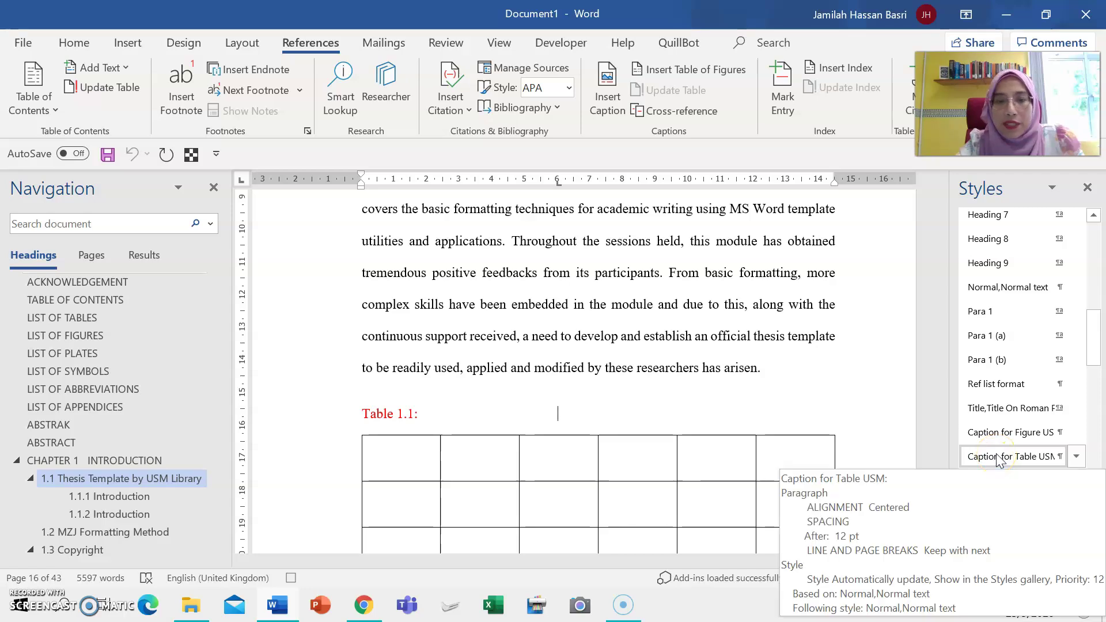
left_click(997, 459)
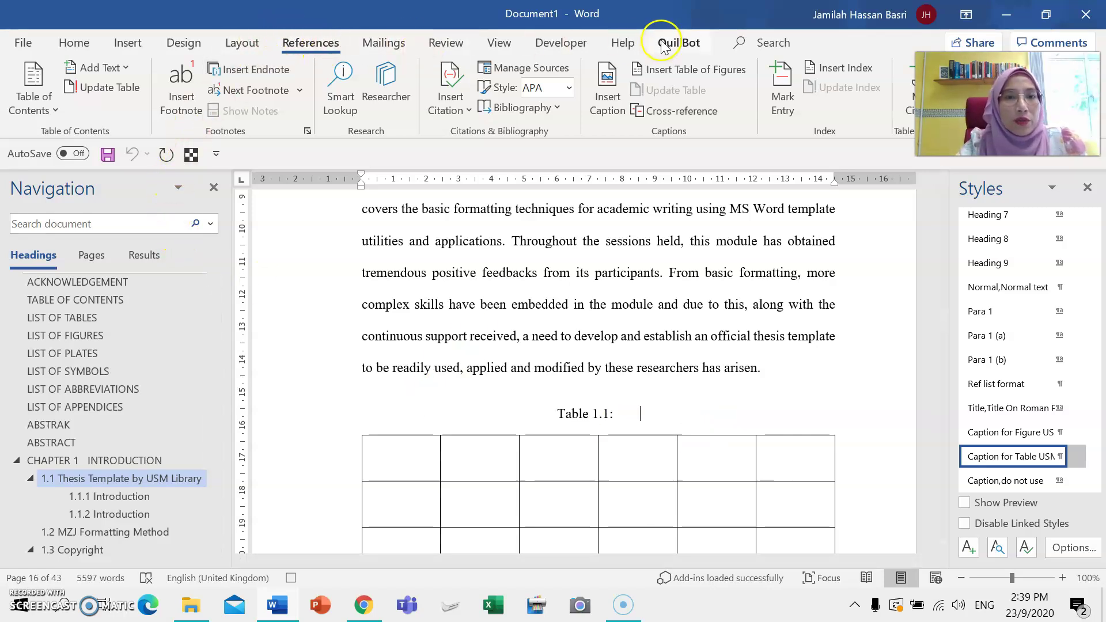
left_click(563, 43)
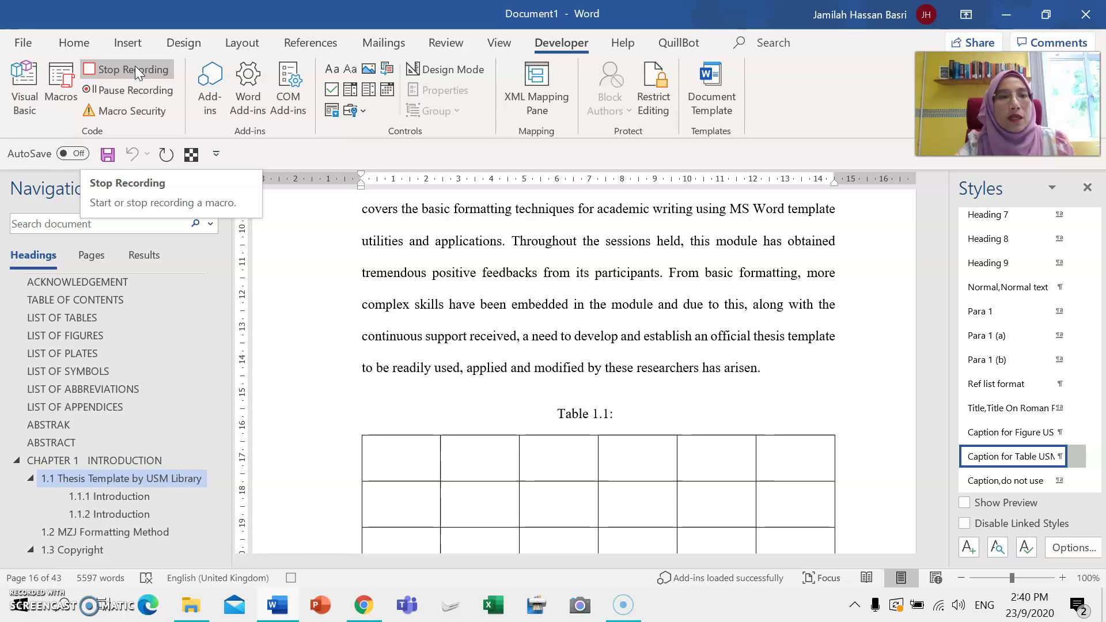
Step: Stop recording the Insertable macro
left_click(134, 69)
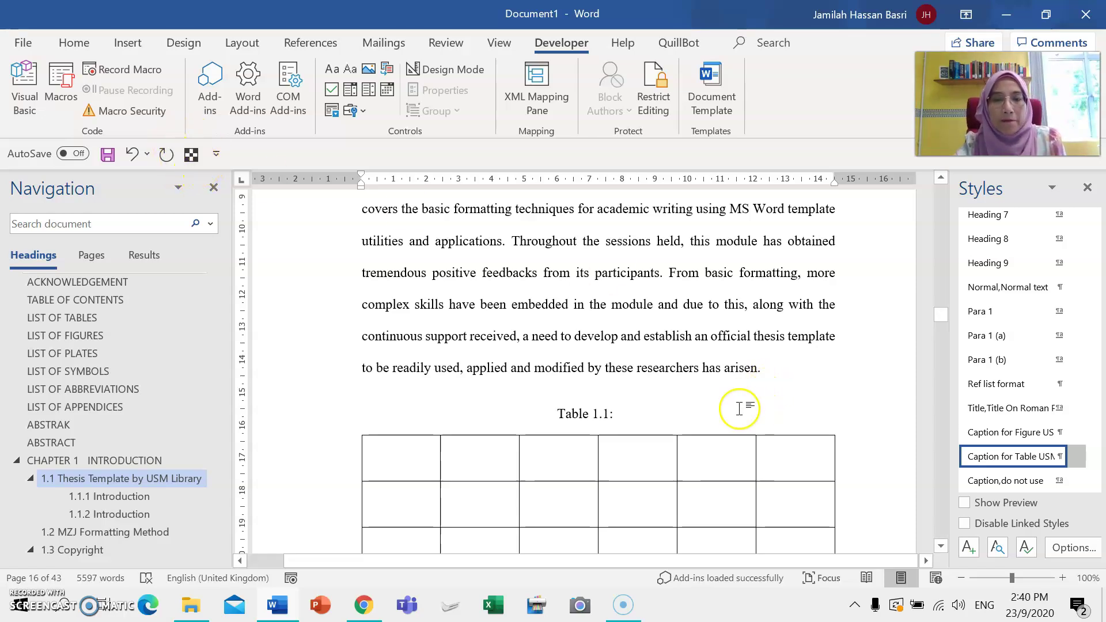
Step: Add an empty line after the page 17 table, above the 1.1.1 Introduction heading
scroll(740, 409, "down", 3)
scroll(740, 409, "down", 4)
left_click(602, 371)
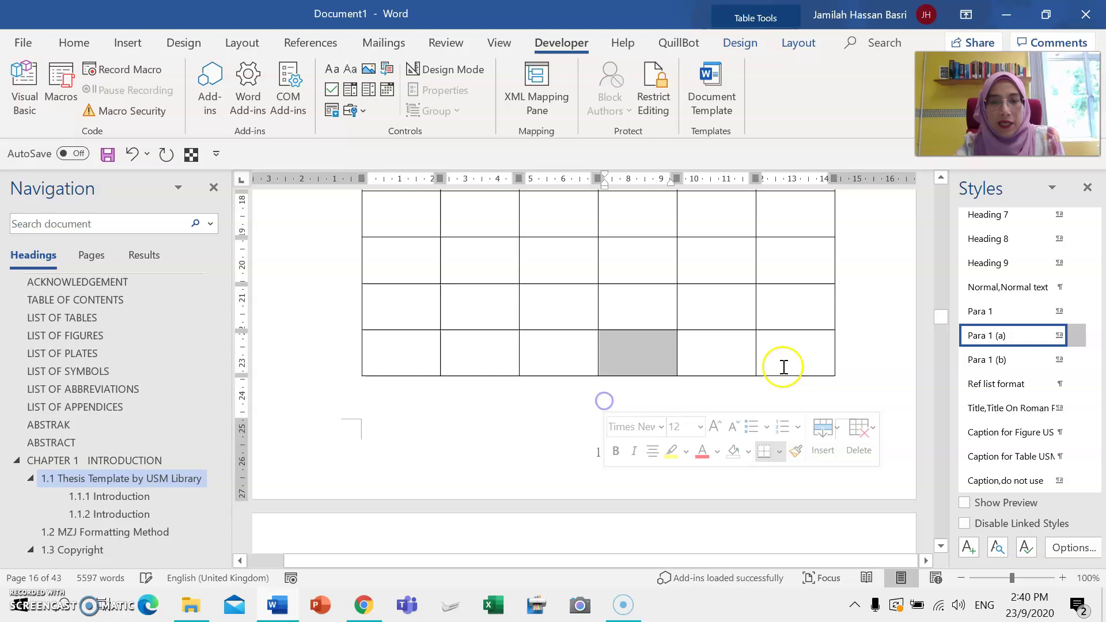
left_click(851, 369)
key("Down")
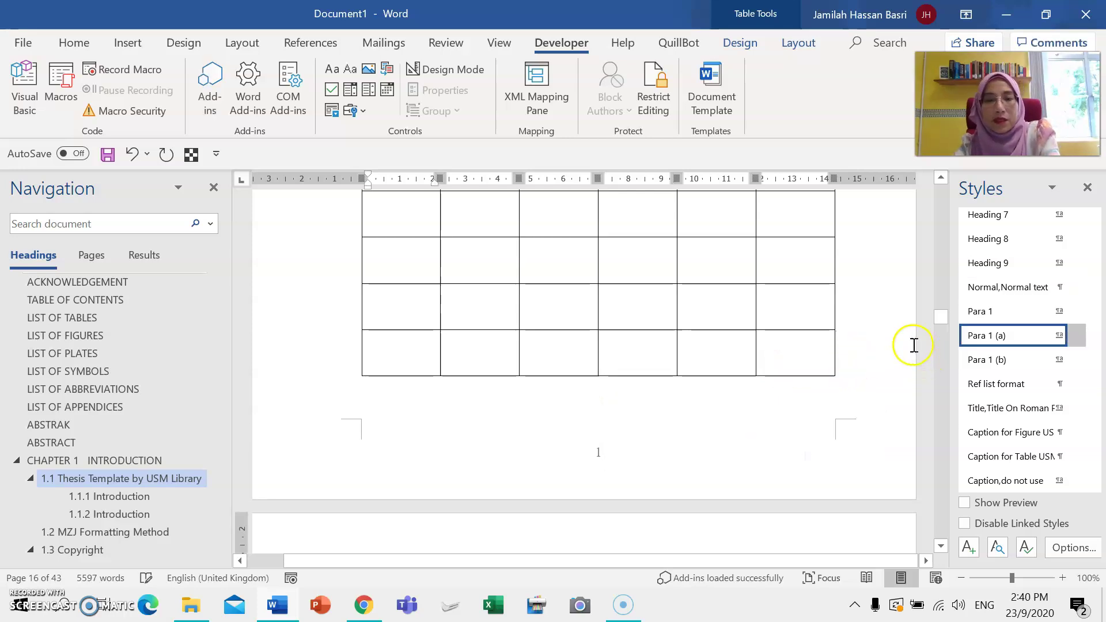
scroll(863, 354, "down", 7)
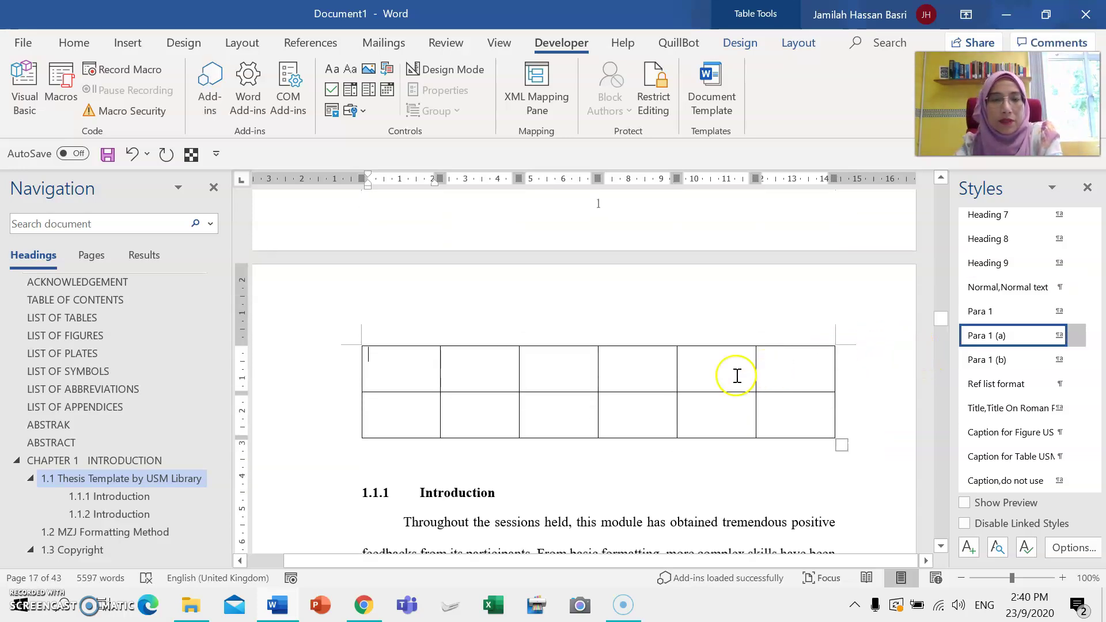
left_click(466, 424)
key("Return")
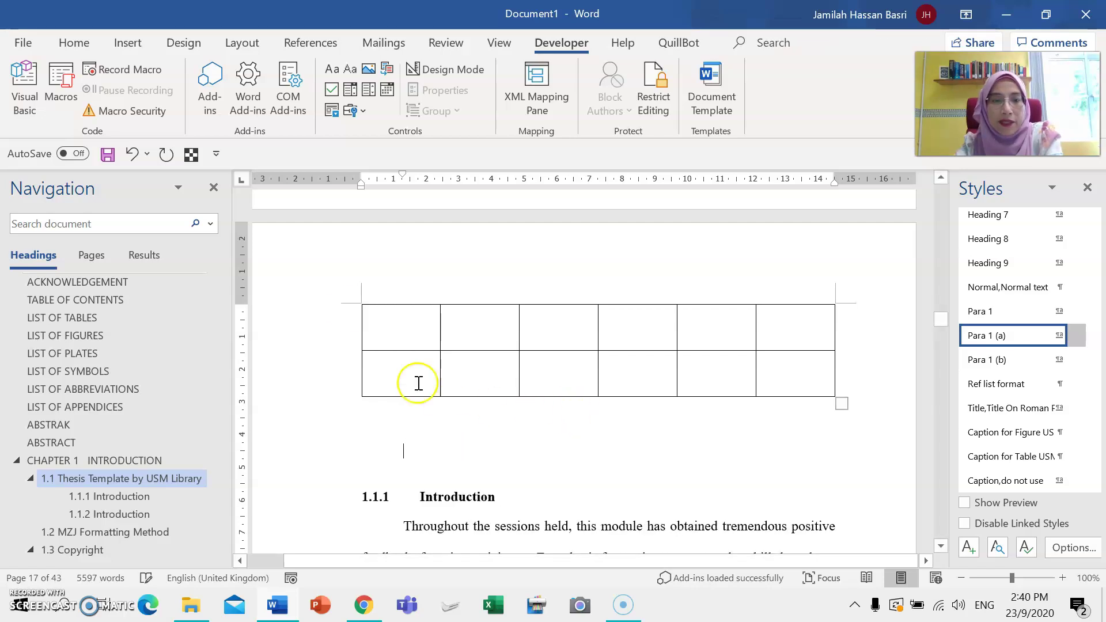
Step: Run the Insertable macro, title the 'Table 1.2:' caption 'Title is here', then run it again
left_click(191, 155)
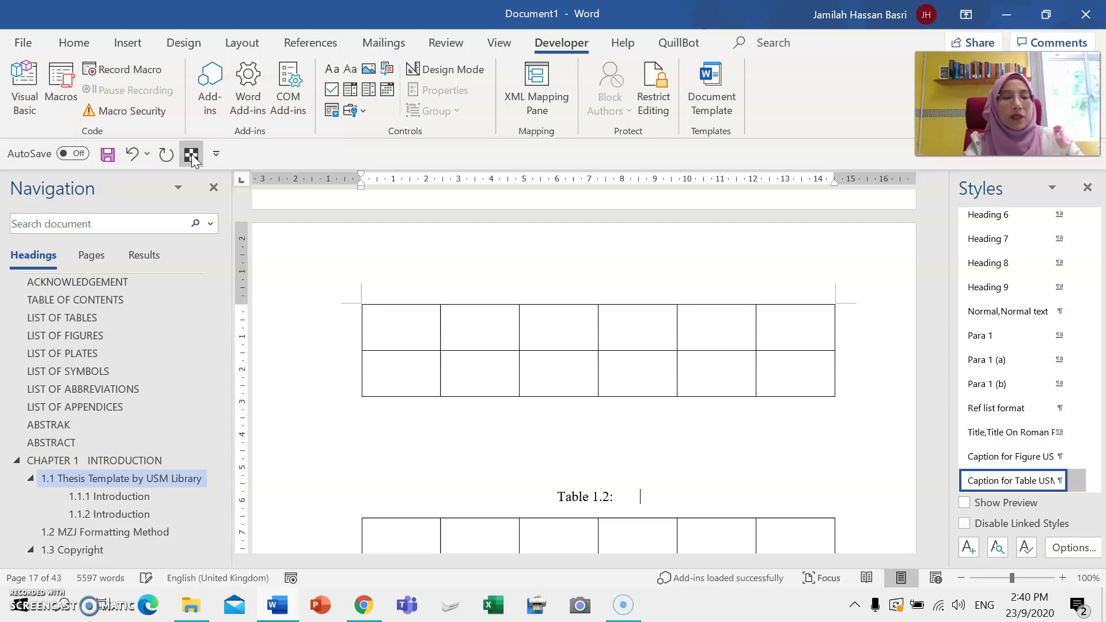
scroll(193, 155, "down", 1)
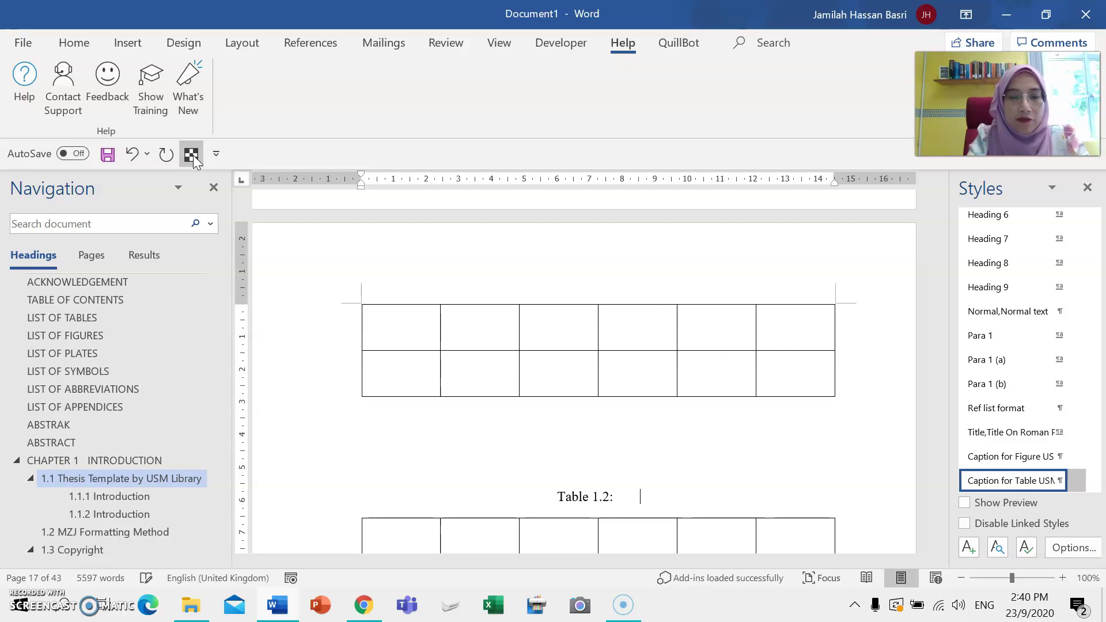
key("Tab")
type("T")
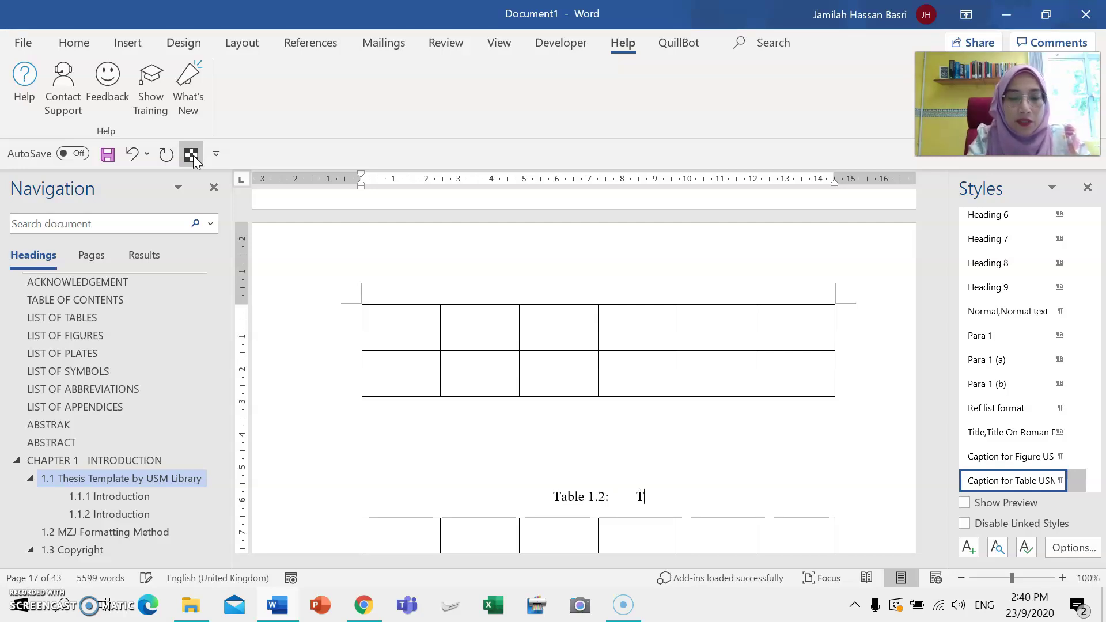
type("itle")
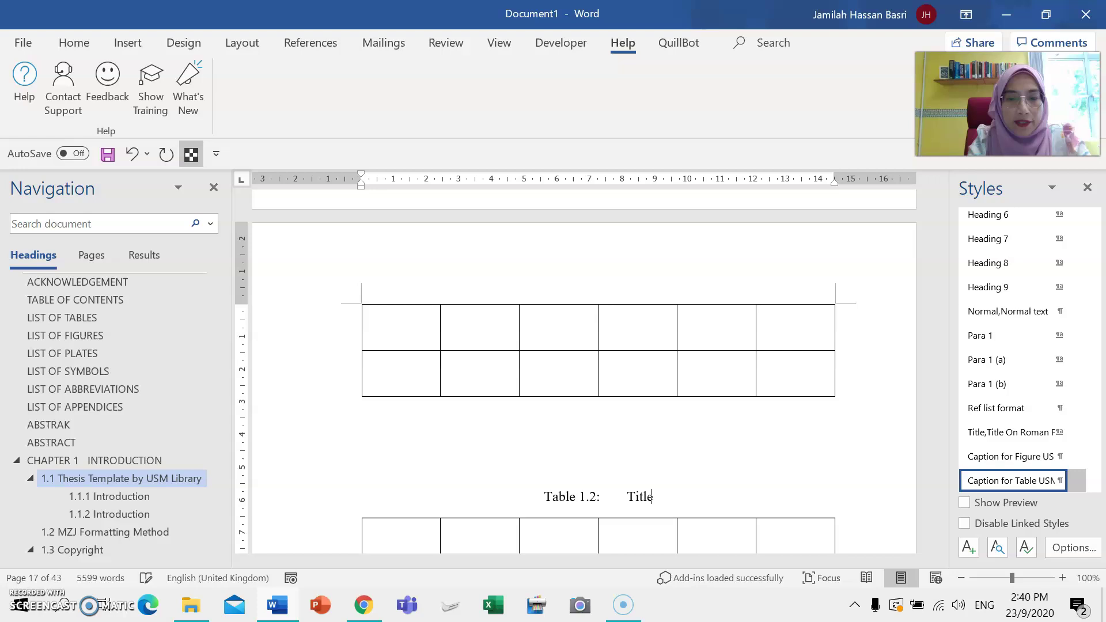
type(" is here")
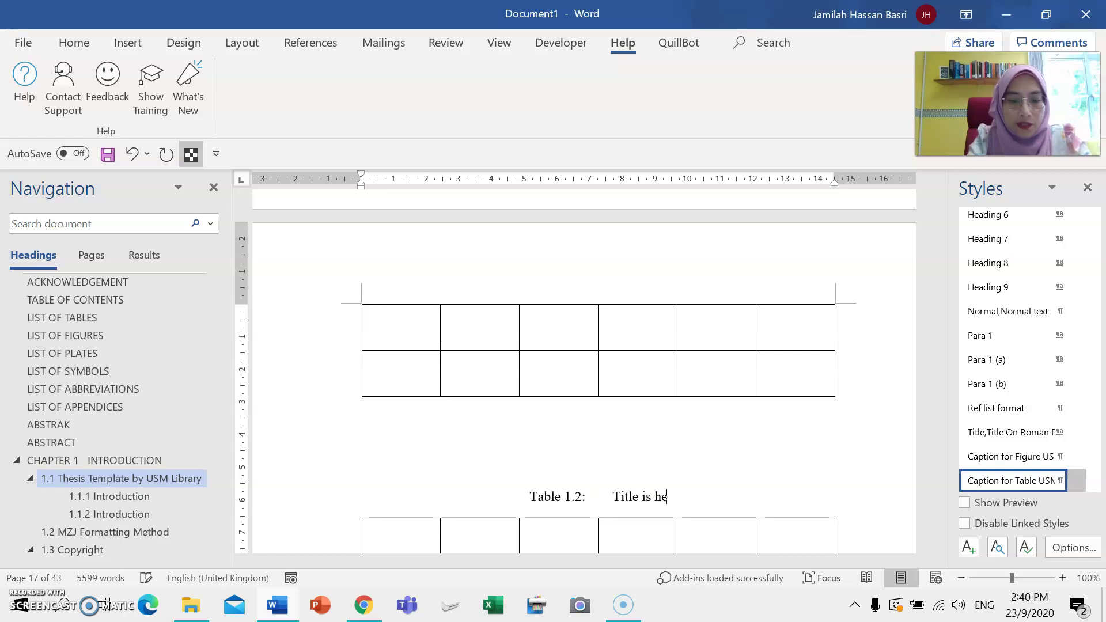
left_click(191, 153)
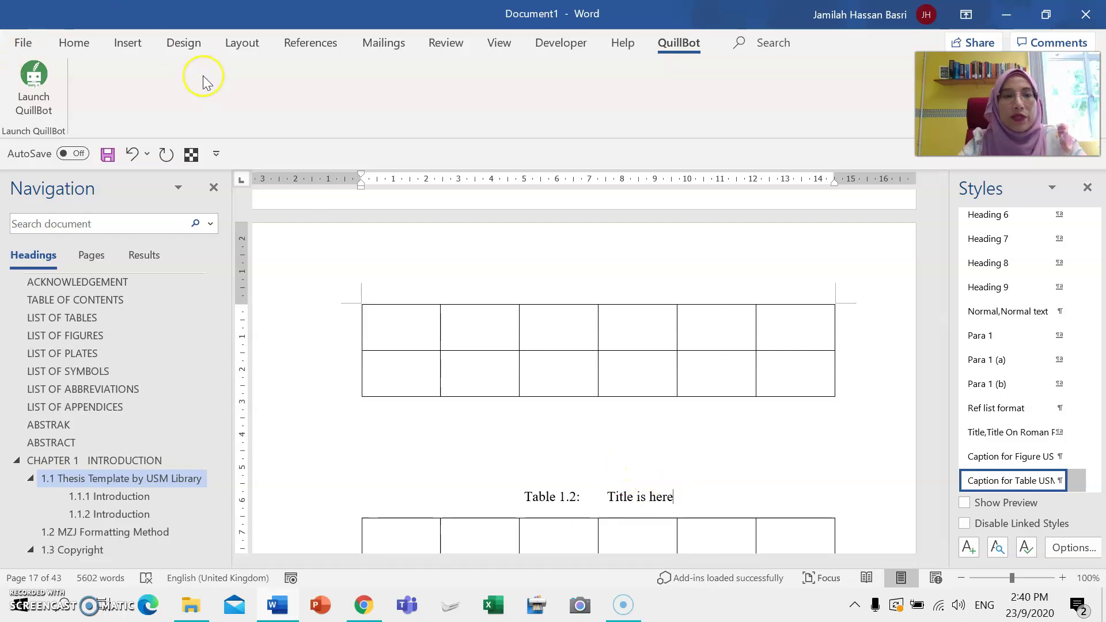
left_click(190, 156)
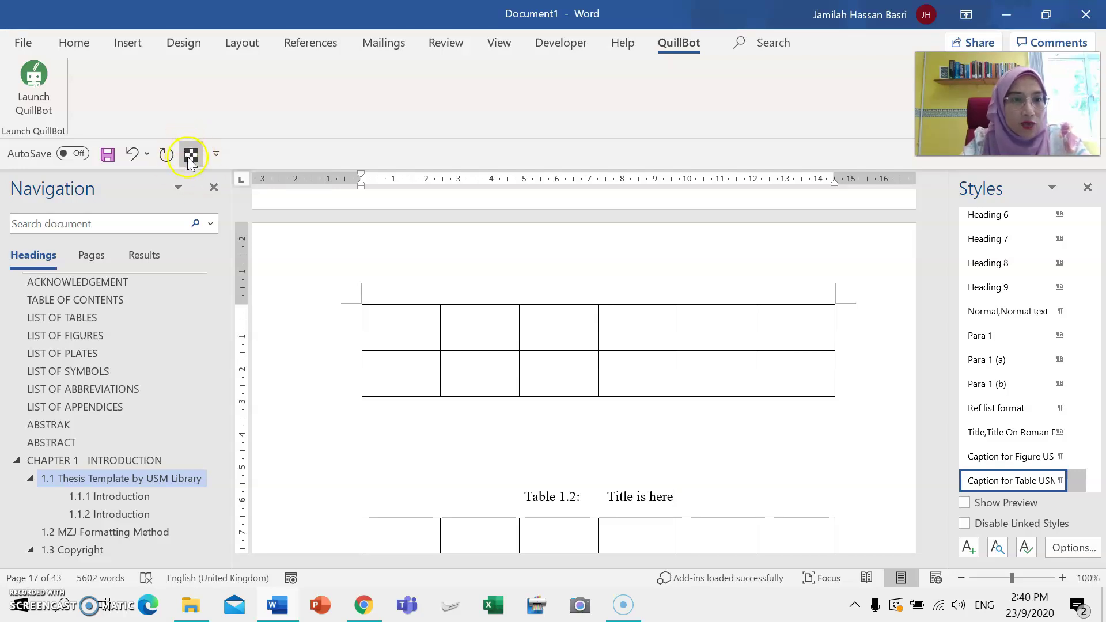
Step: Show the context menu for the 'Insertable' macro button on the Quick Access Toolbar
right_click(191, 158)
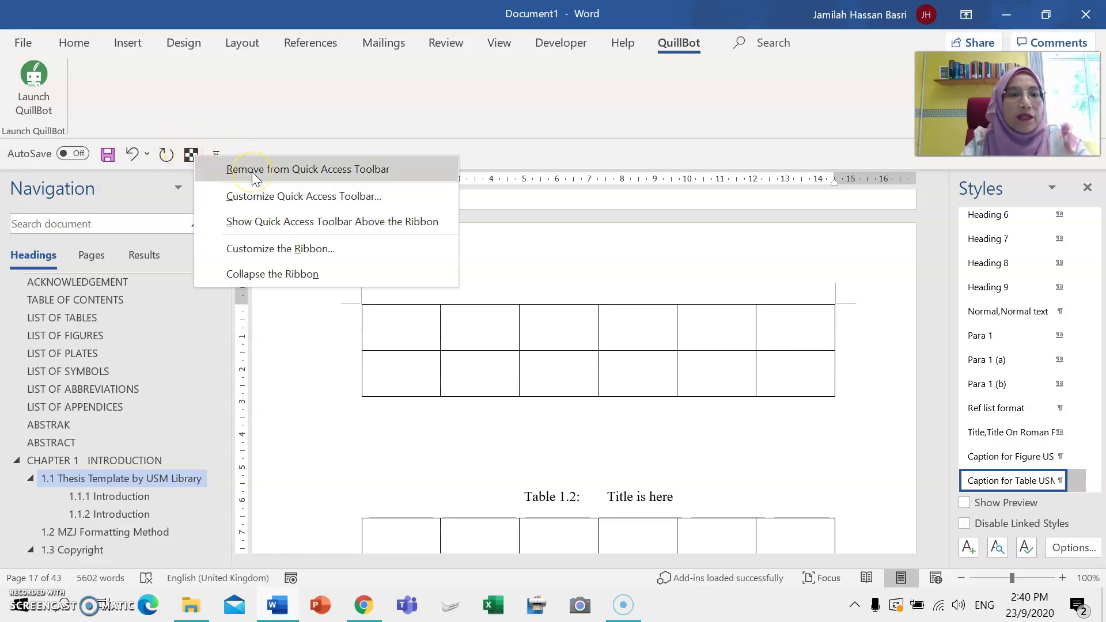